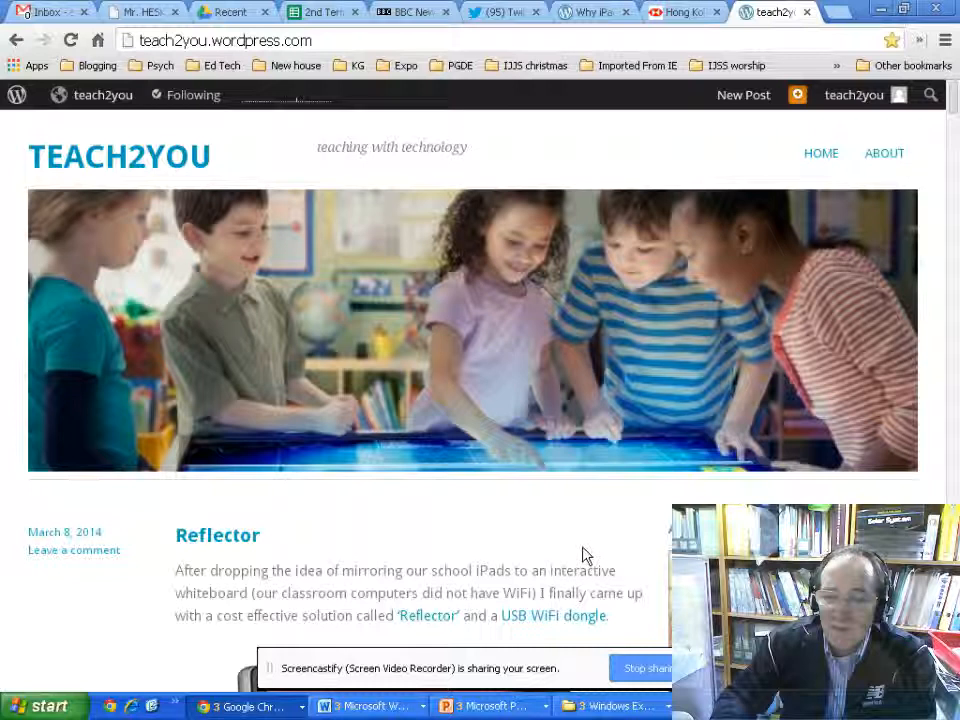
Bring the Make Your Heart Ready presentation to the front from the taskbar PowerPoint group
left_click(470, 708)
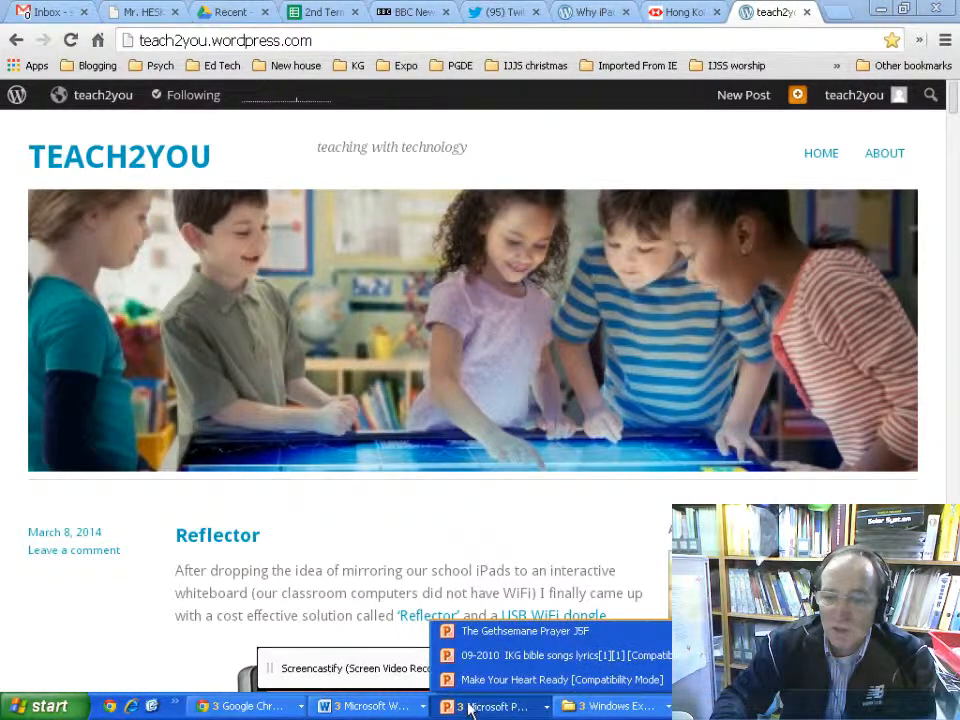
left_click(495, 680)
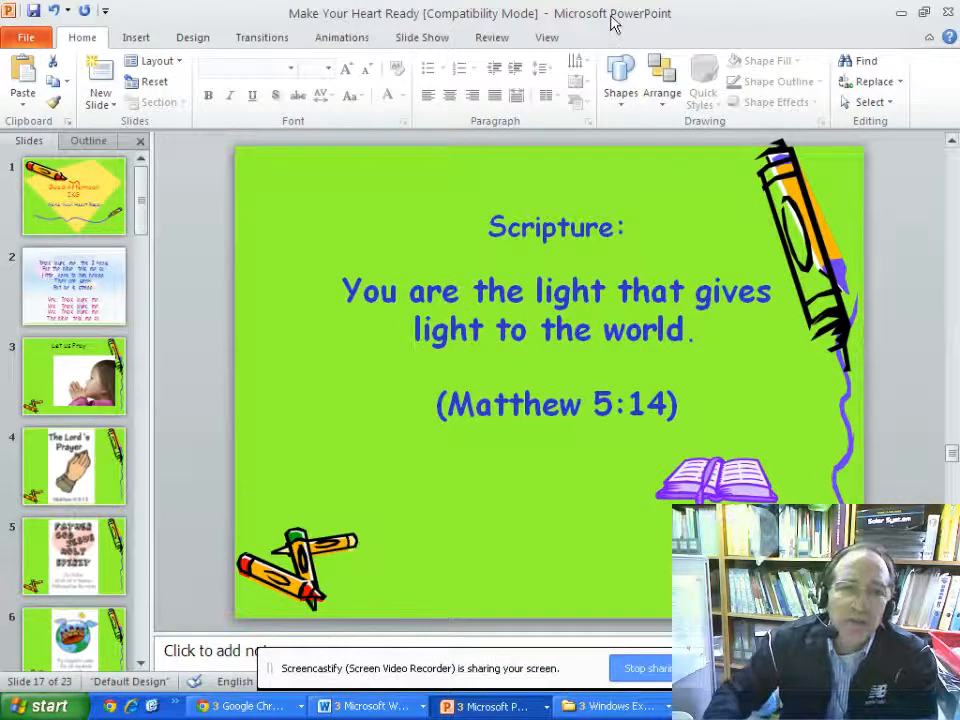
Start Save As with GIF format chosen and the My Documents > My Pictures folder selected
left_click(26, 40)
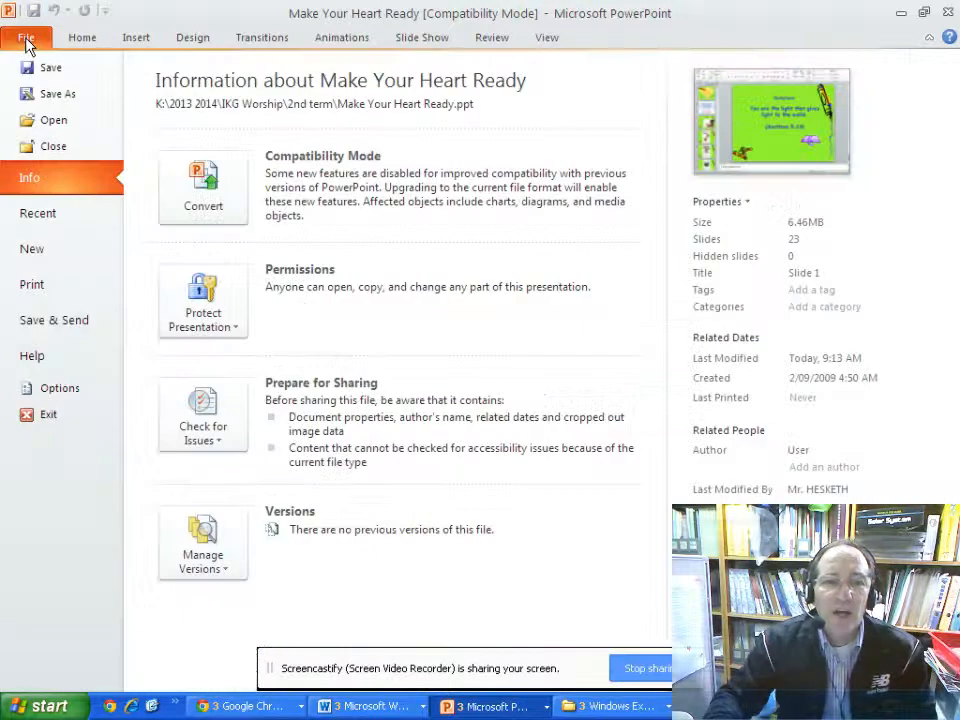
left_click(27, 95)
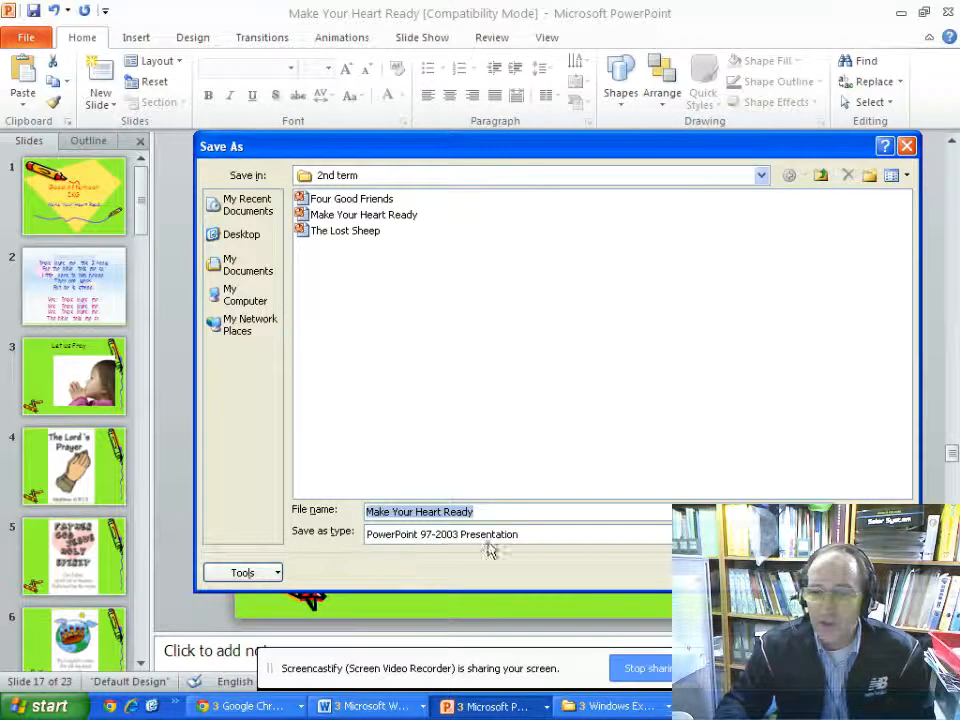
left_click(898, 534)
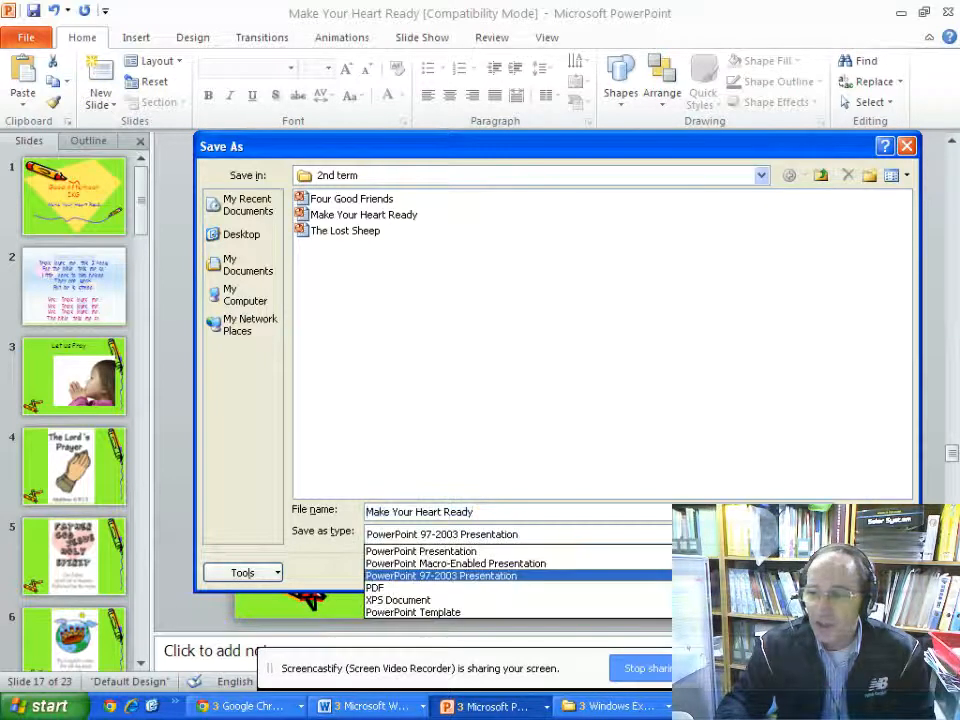
scroll(440, 600, "down", 2)
scroll(440, 582, "down", 1)
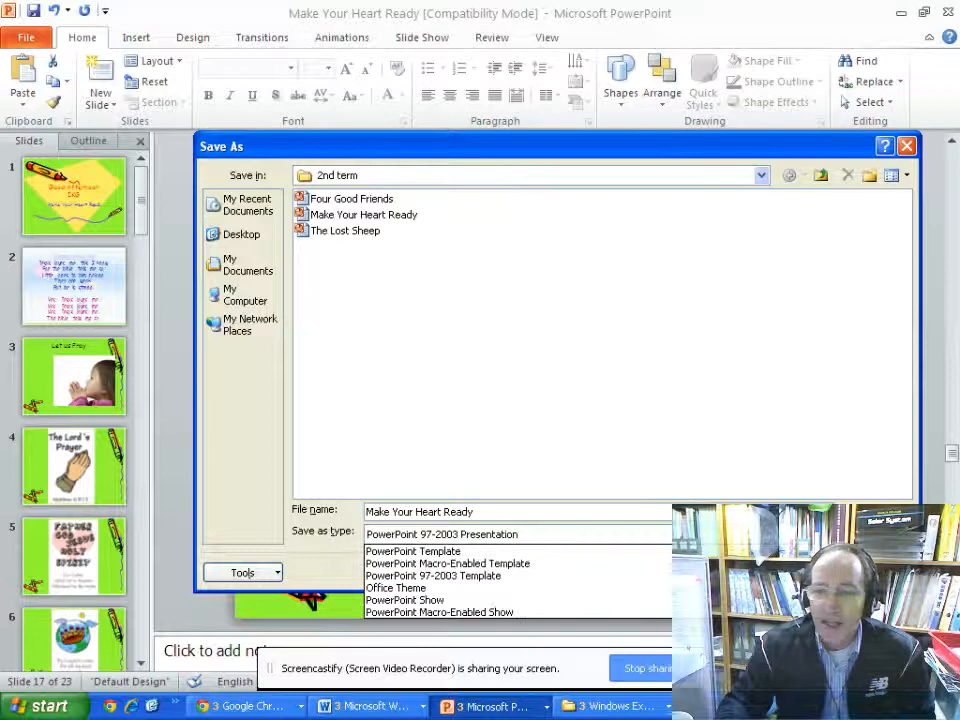
scroll(440, 582, "down", 1)
scroll(440, 582, "down", 1)
scroll(440, 582, "down", 1)
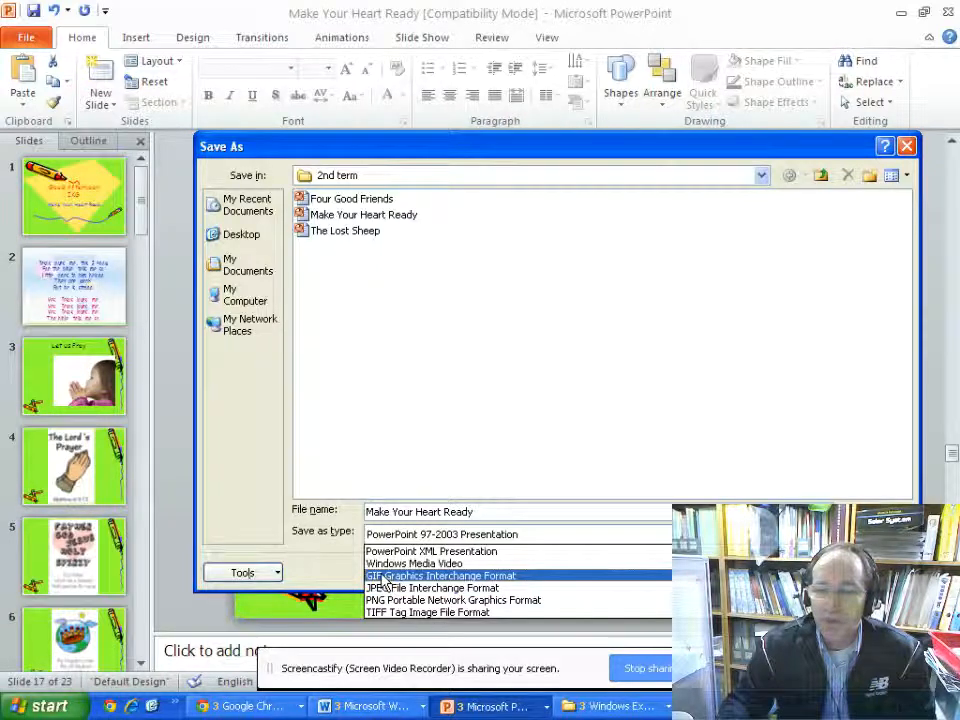
left_click(383, 577)
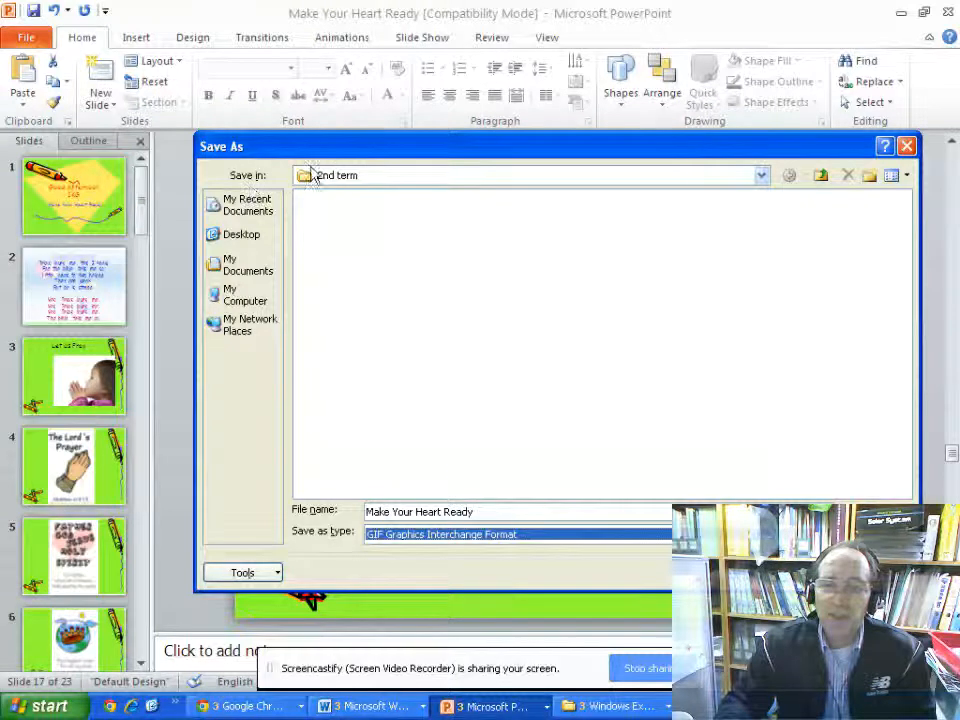
left_click(240, 264)
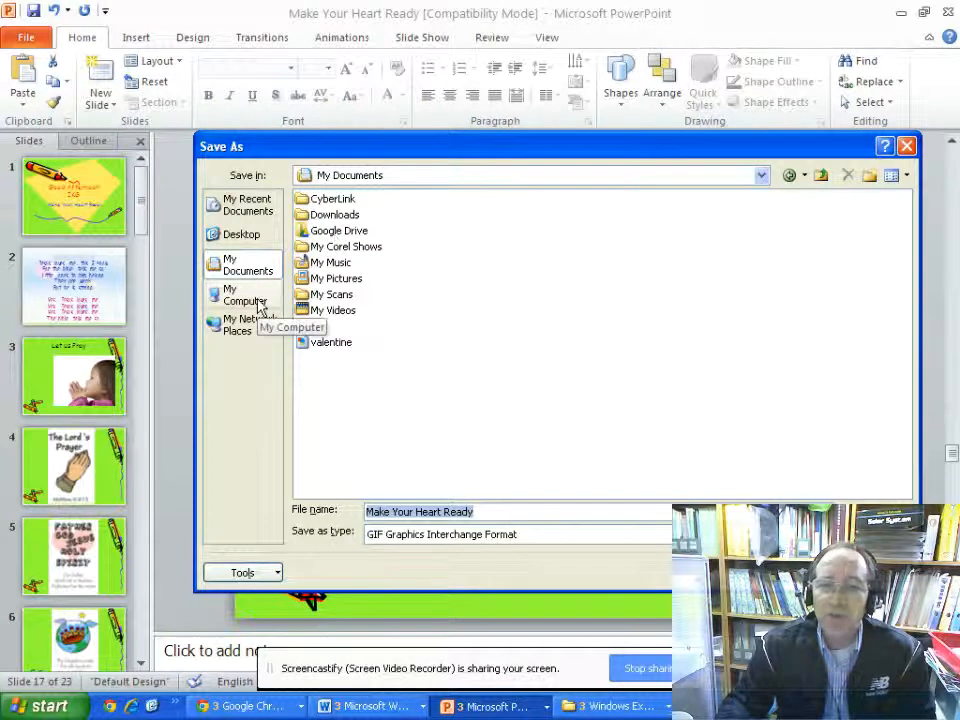
double_click(336, 279)
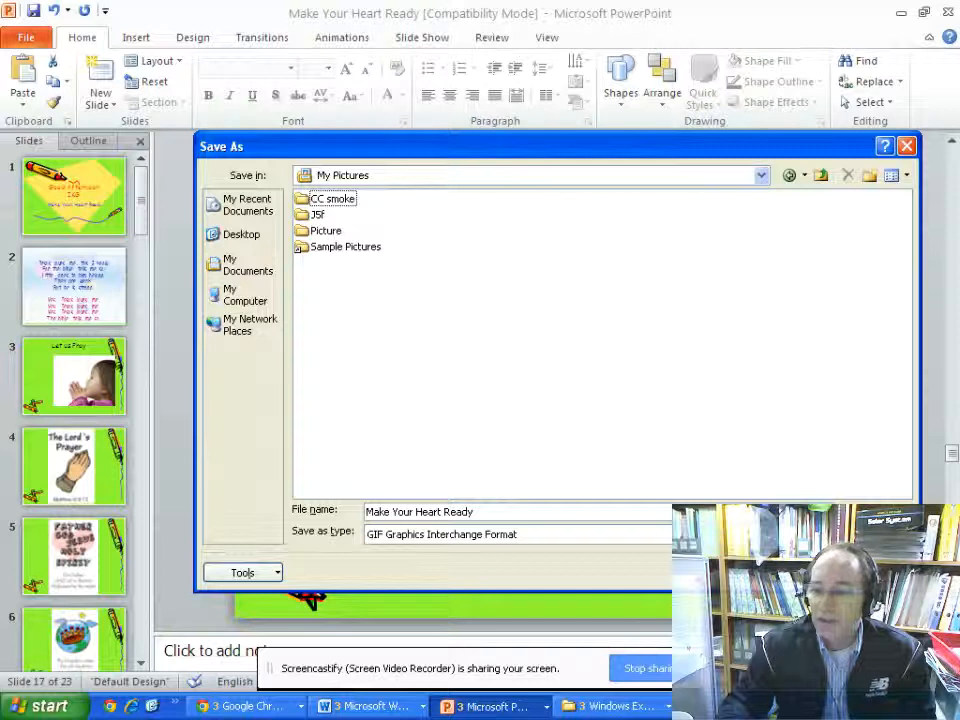
Save every slide as a separate GIF into My Pictures and dismiss the confirmation
key("Return")
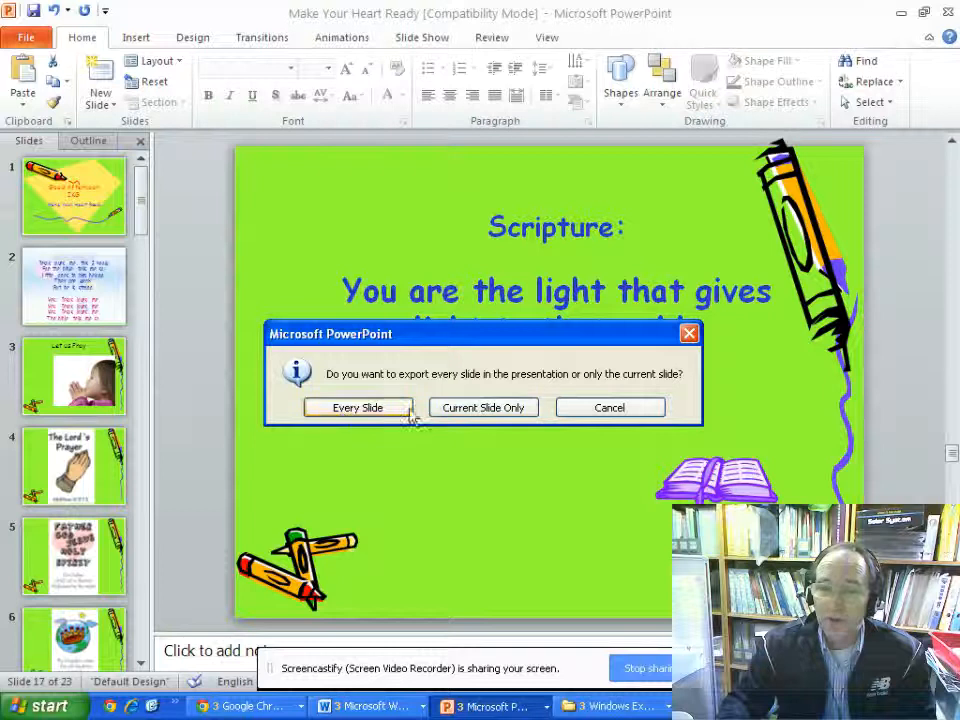
left_click(360, 408)
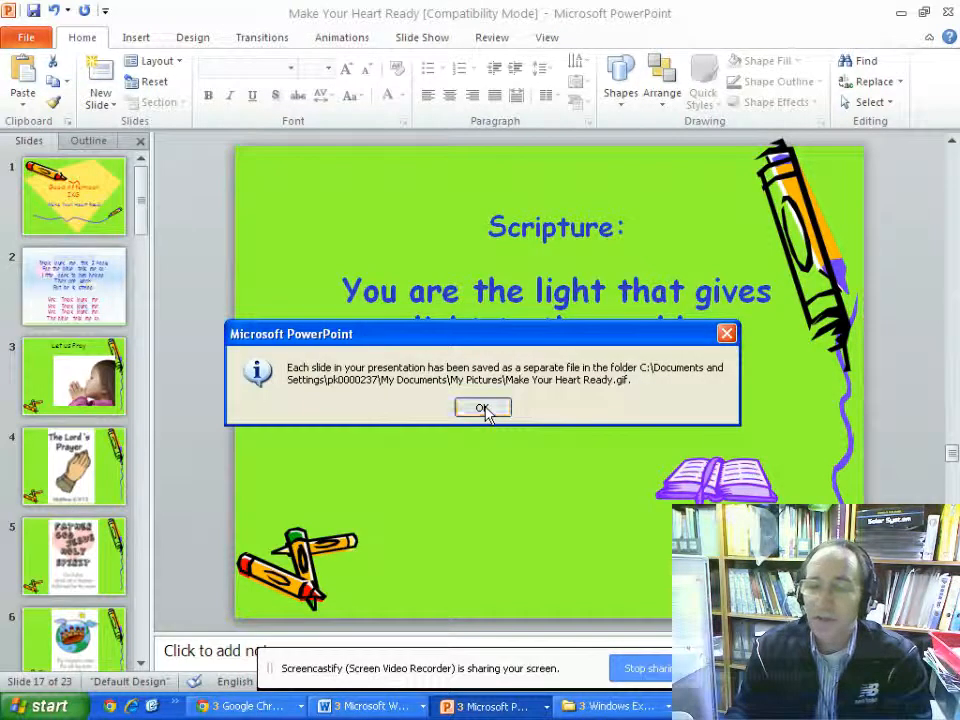
left_click(484, 409)
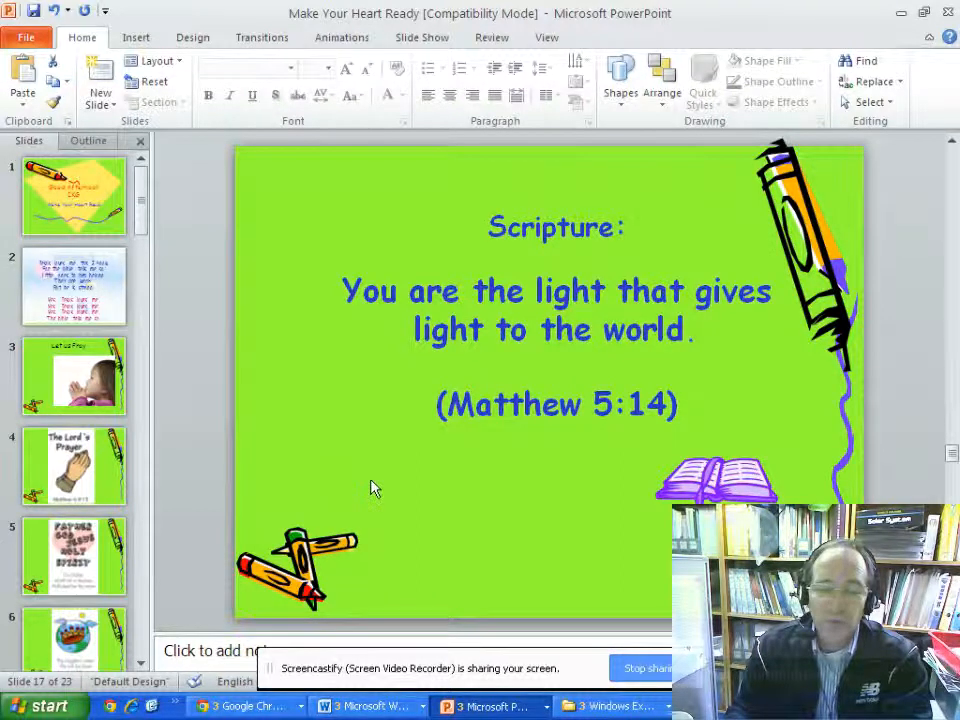
Launch Movie Maker, add a collection named Test inside Ik2 and show the movie tasks
left_click(50, 707)
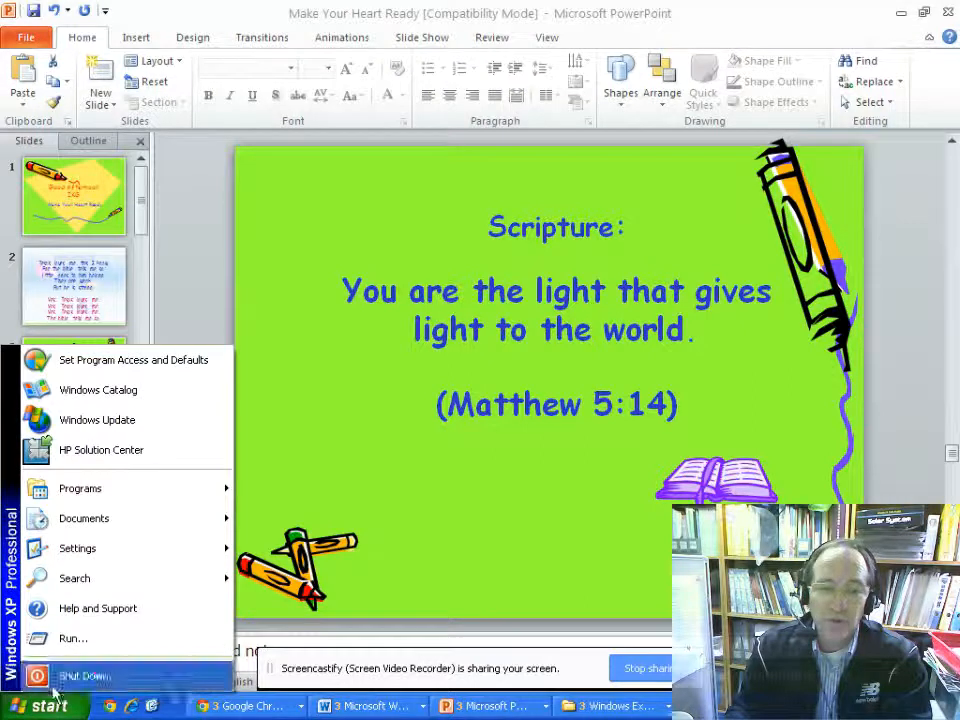
mouse_move(80, 488)
left_click(295, 521)
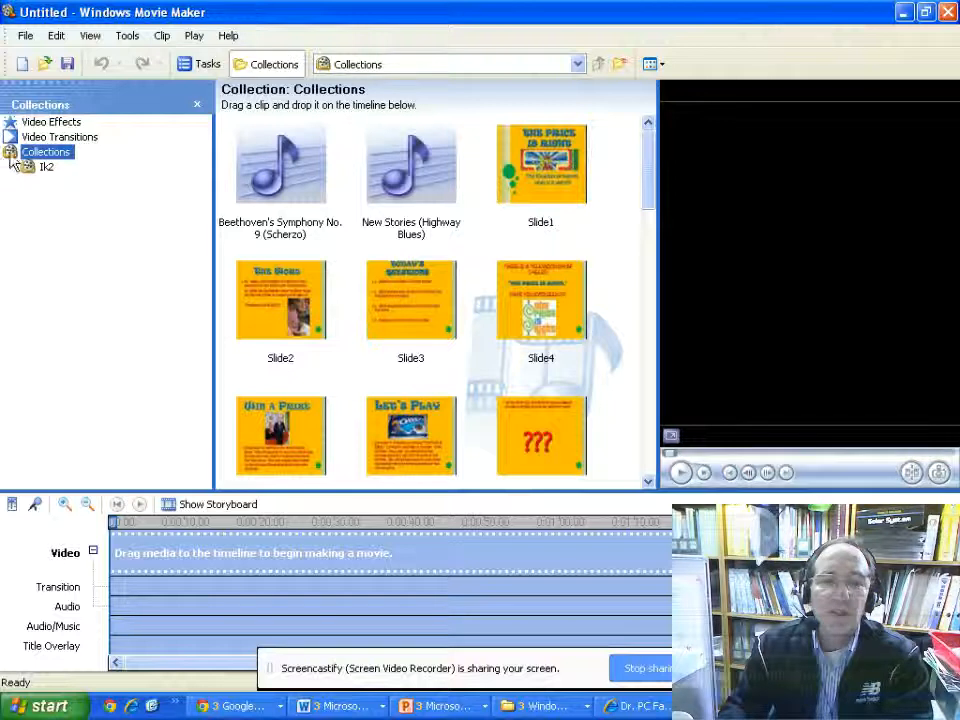
left_click(28, 172)
right_click(28, 172)
left_click(45, 178)
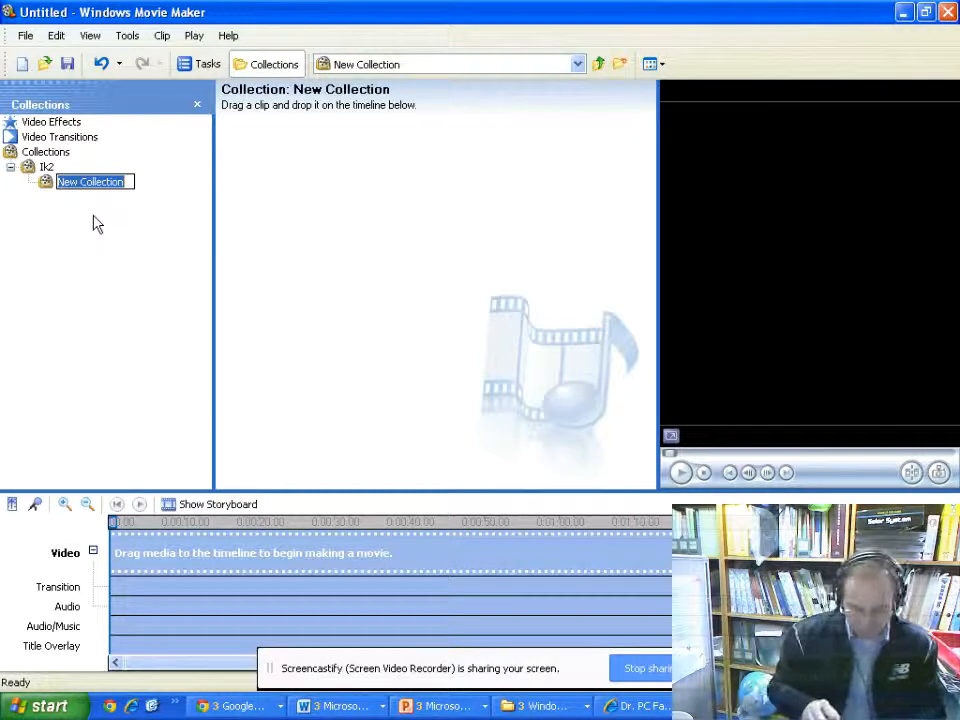
type("Test")
left_click(50, 188)
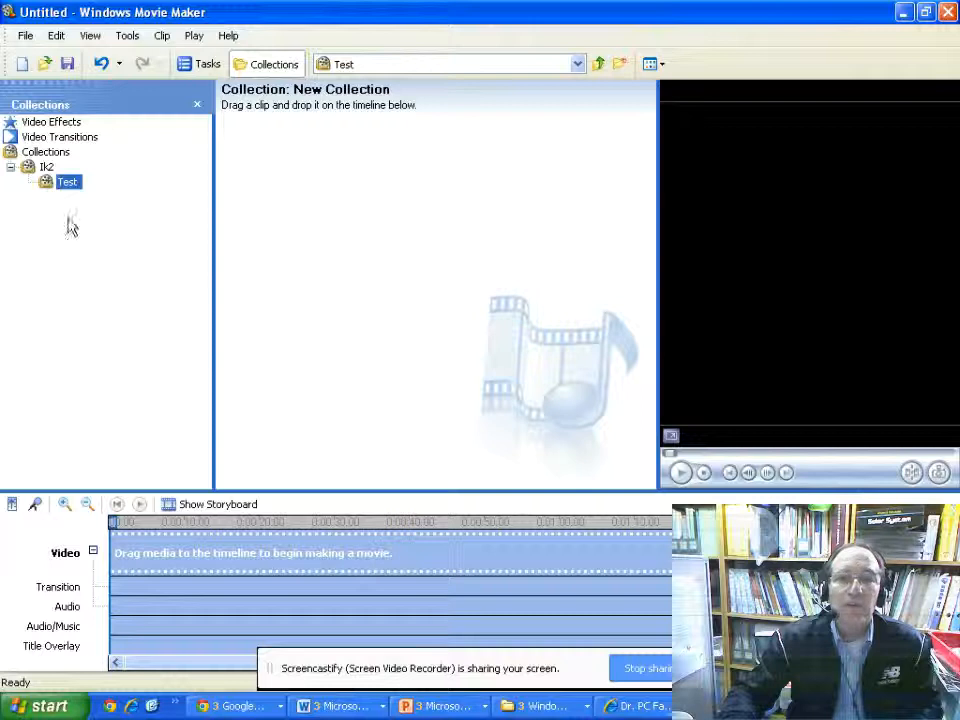
left_click(203, 64)
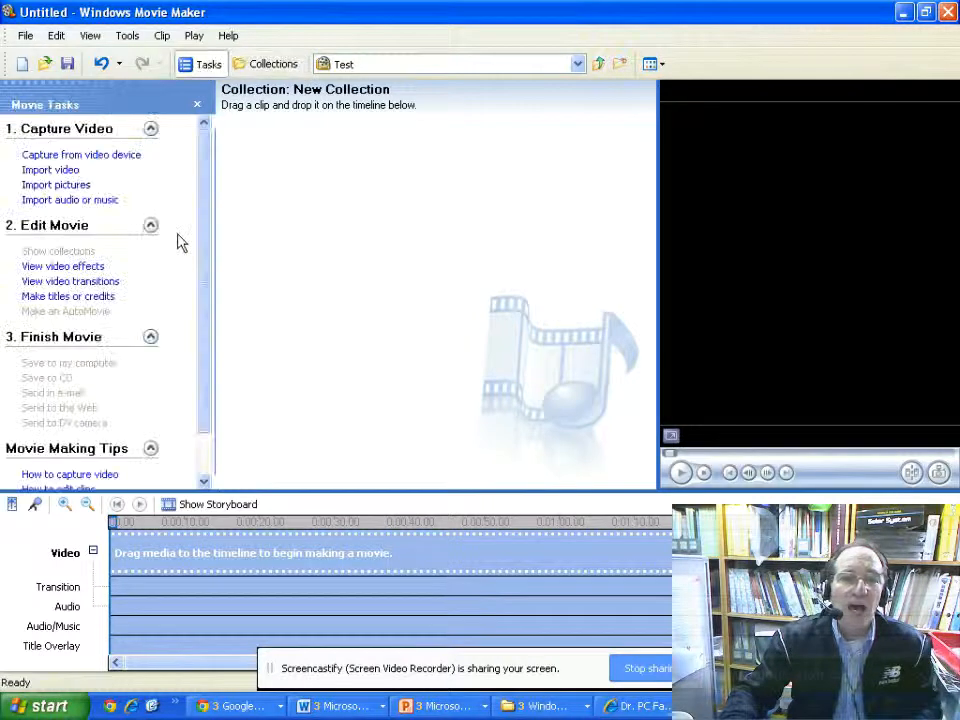
Start importing pictures and browse to the Make Your Heart Ready folder in My Pictures
left_click(75, 188)
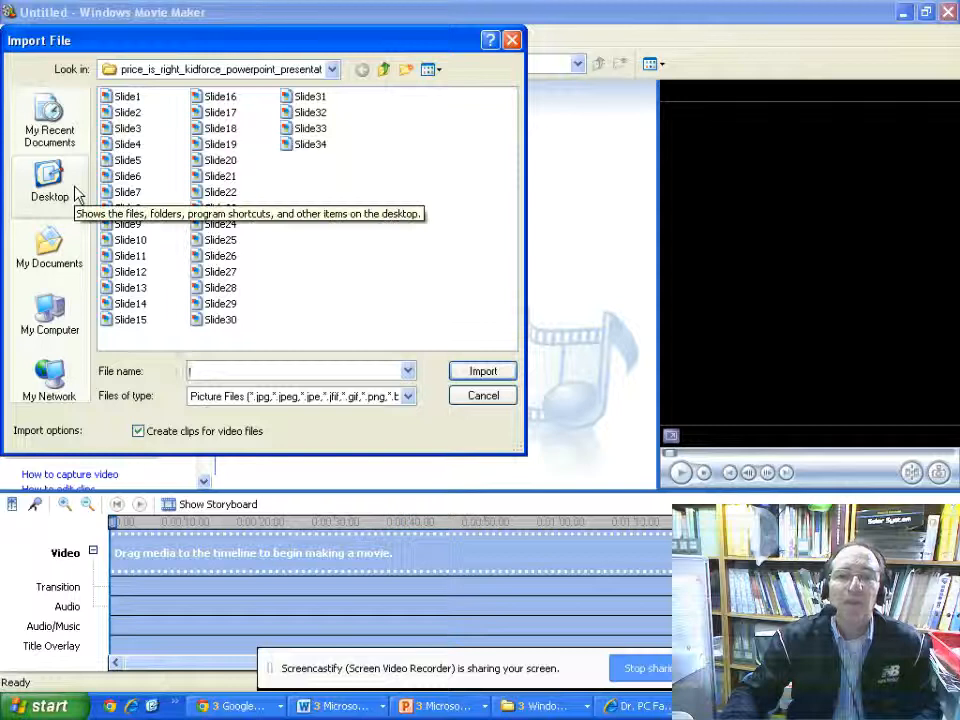
left_click(334, 72)
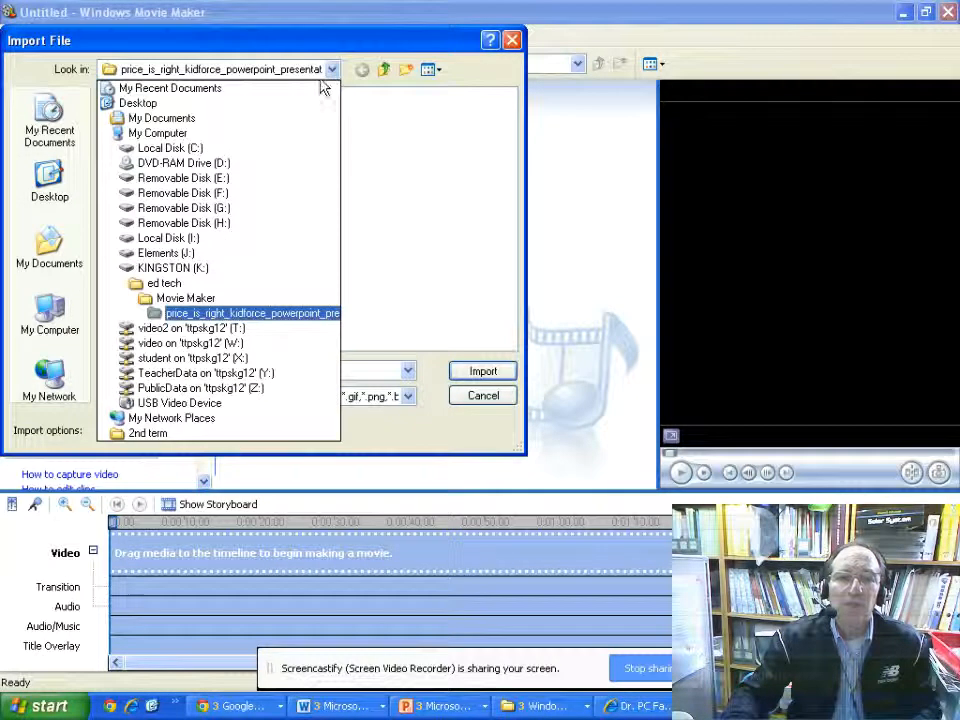
left_click(276, 121)
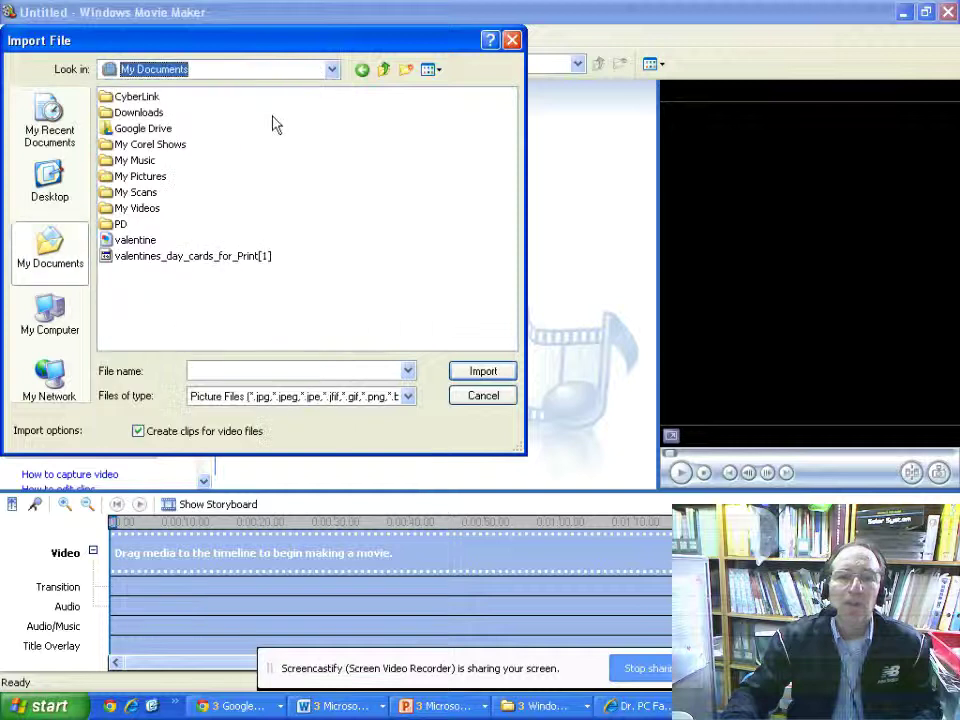
double_click(150, 176)
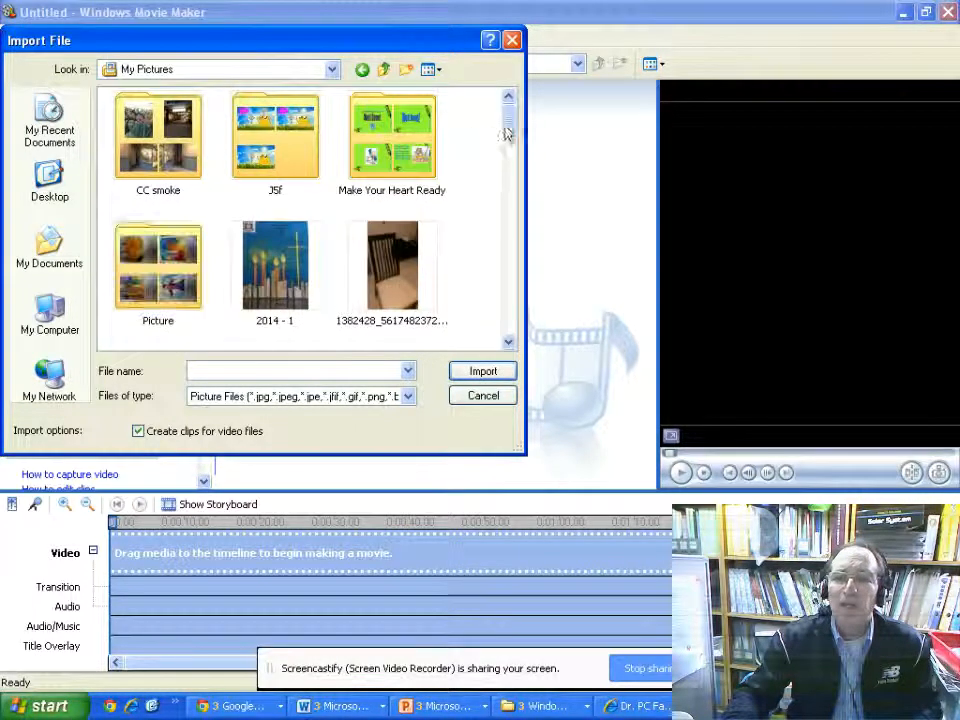
left_click_drag(510, 131, 509, 128)
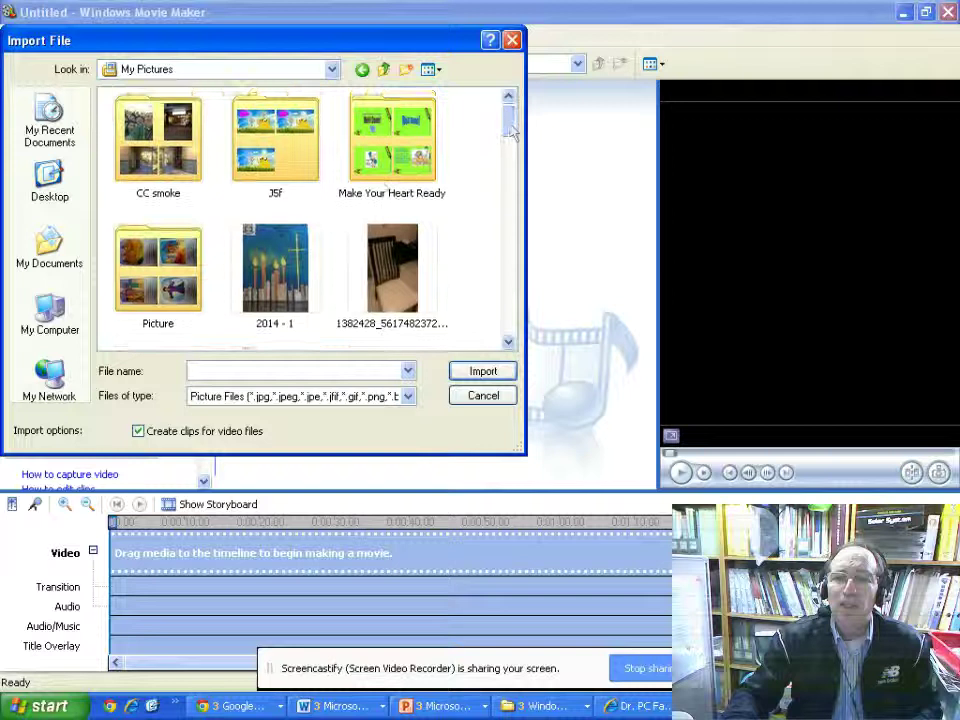
double_click(373, 160)
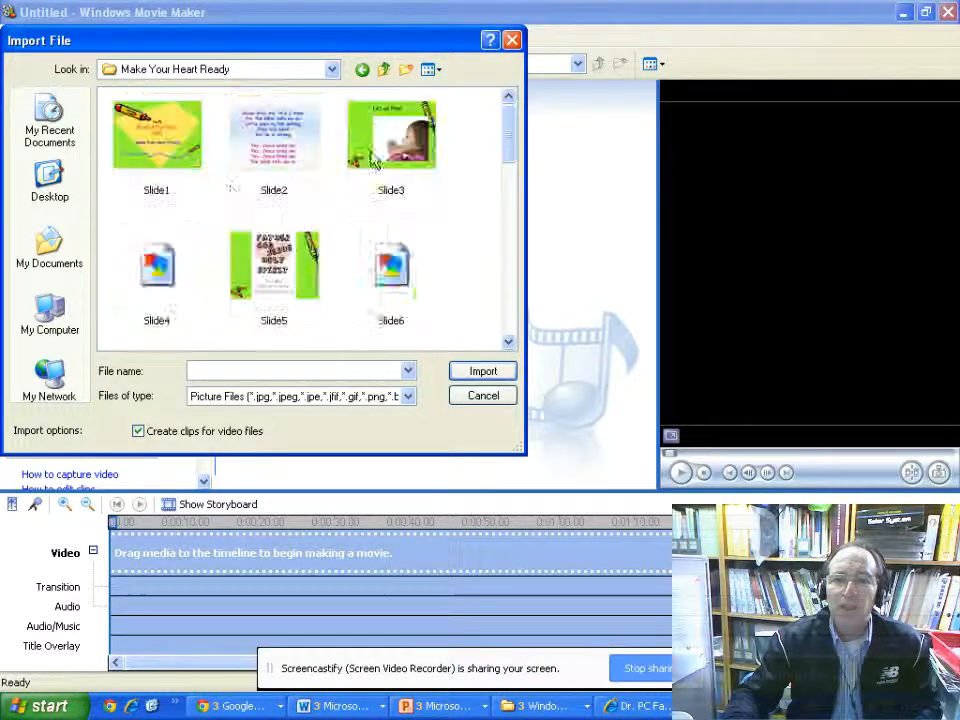
Select Slide1 through Slide6 and import them into the Test collection
left_click(163, 152)
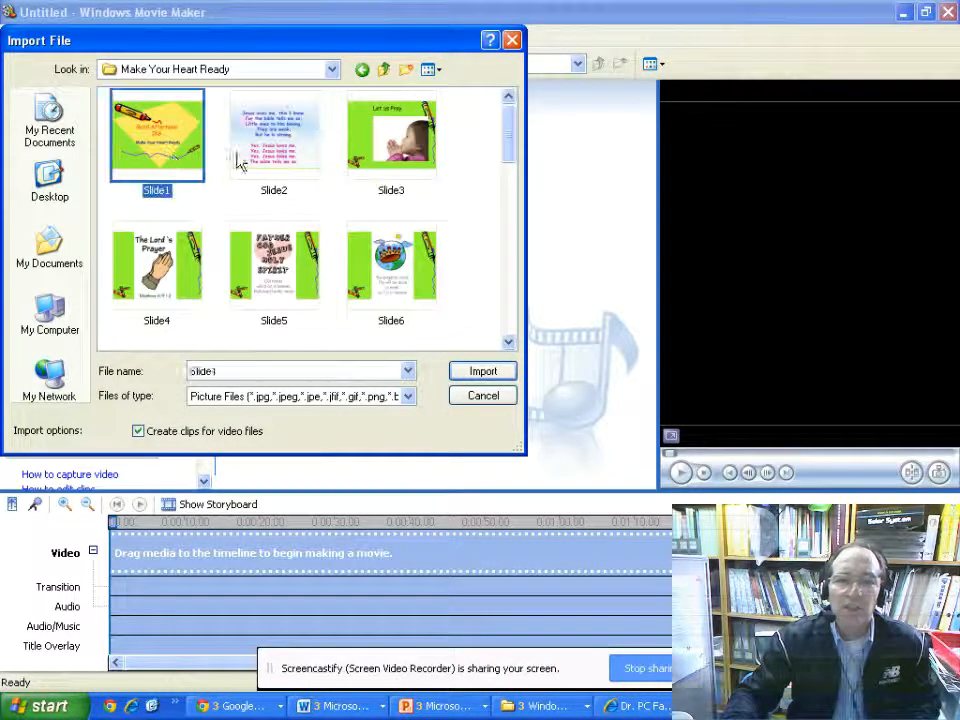
left_click(273, 150, "ctrl")
left_click(388, 150, "ctrl")
left_click(158, 270, "ctrl")
left_click(275, 268, "ctrl")
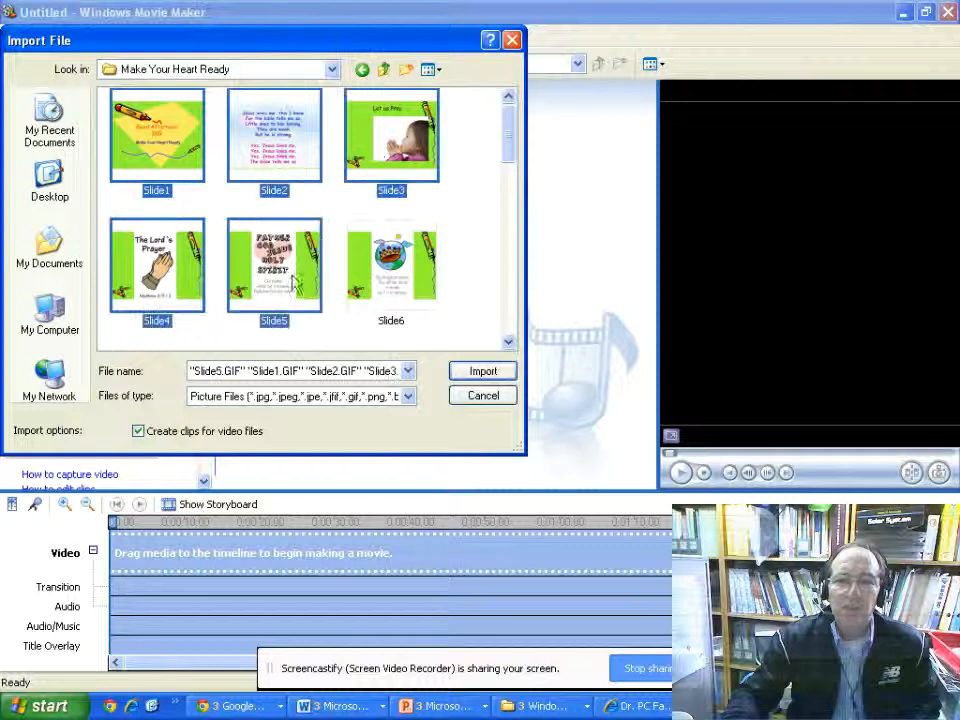
left_click(392, 262, "ctrl")
left_click(484, 372)
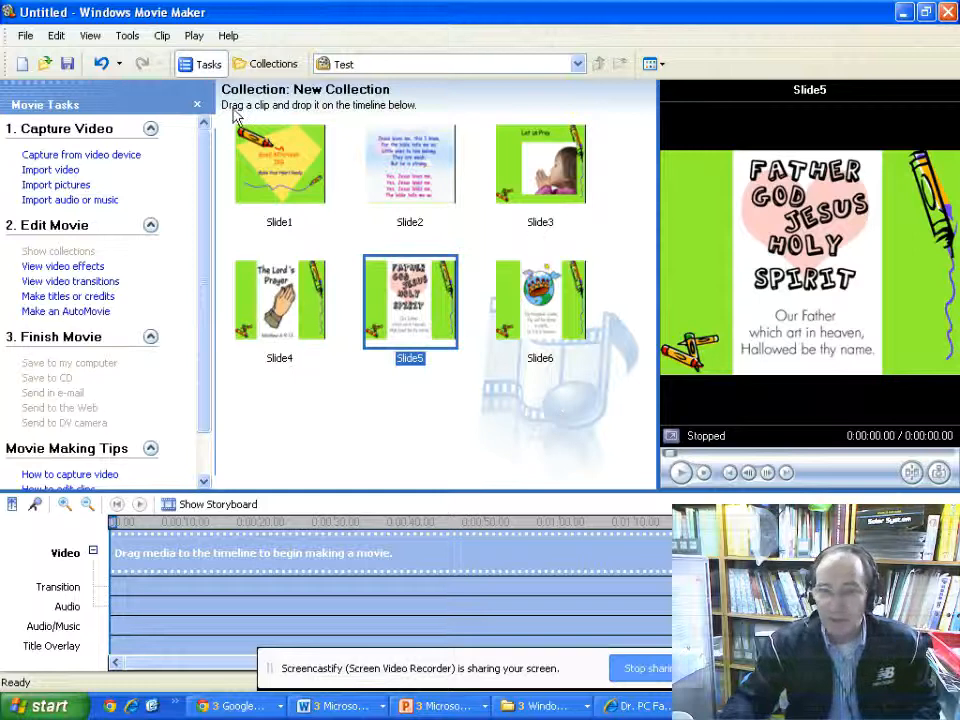
Place Slide1 through Slide6 in order on the video timeline
mouse_move(270, 170)
left_mouse_down()
mouse_move(181, 370)
mouse_move(128, 560)
left_mouse_up()
left_click_drag(392, 207, 160, 555)
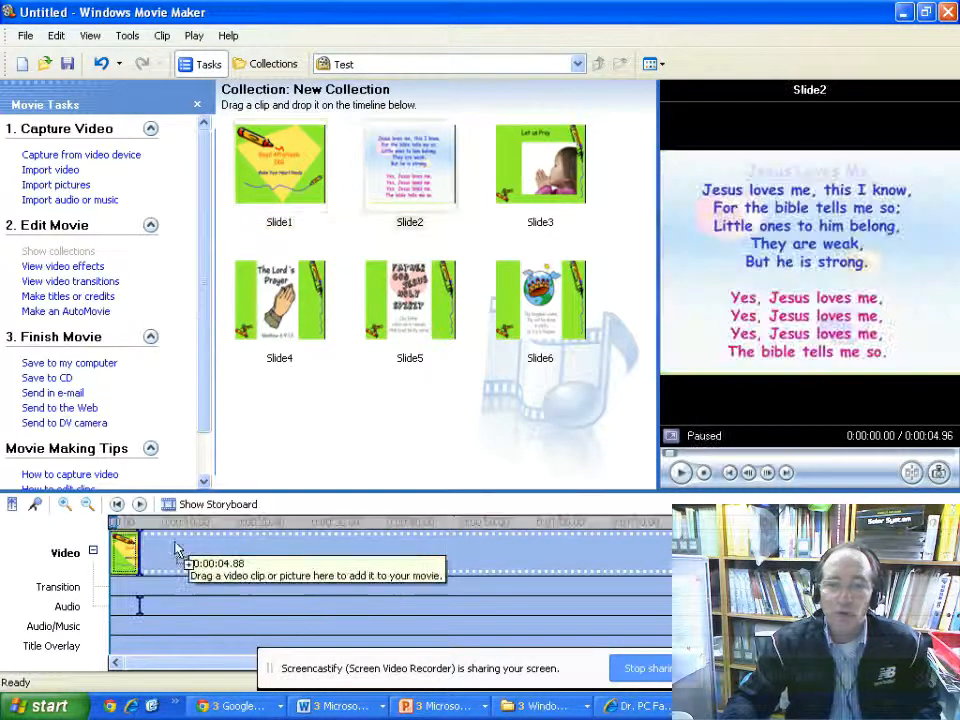
left_click_drag(535, 175, 190, 555)
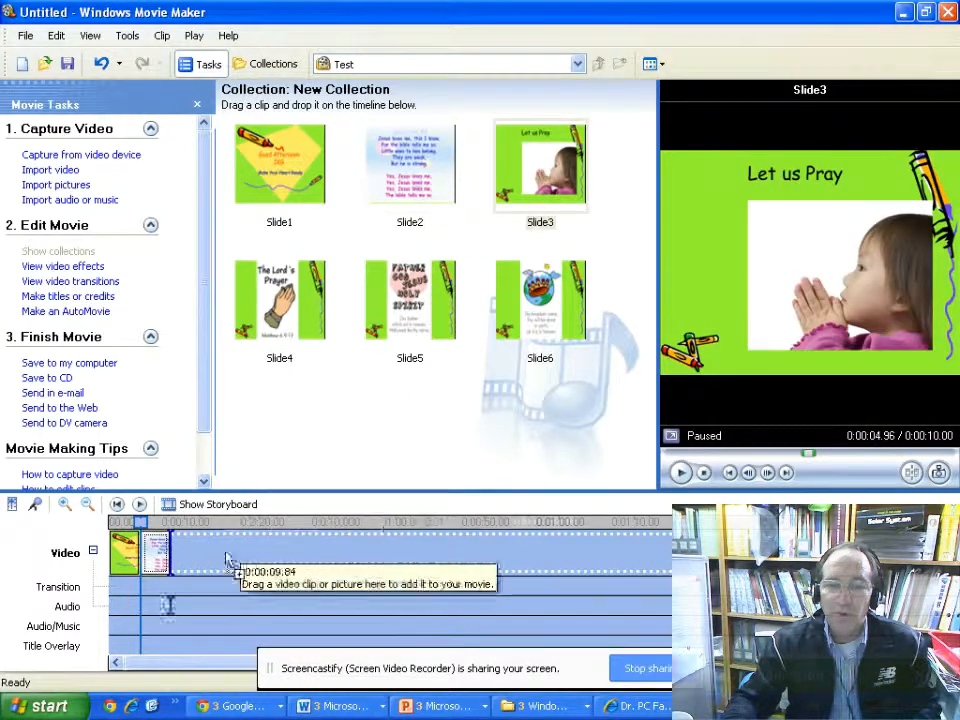
left_click_drag(318, 338, 242, 560)
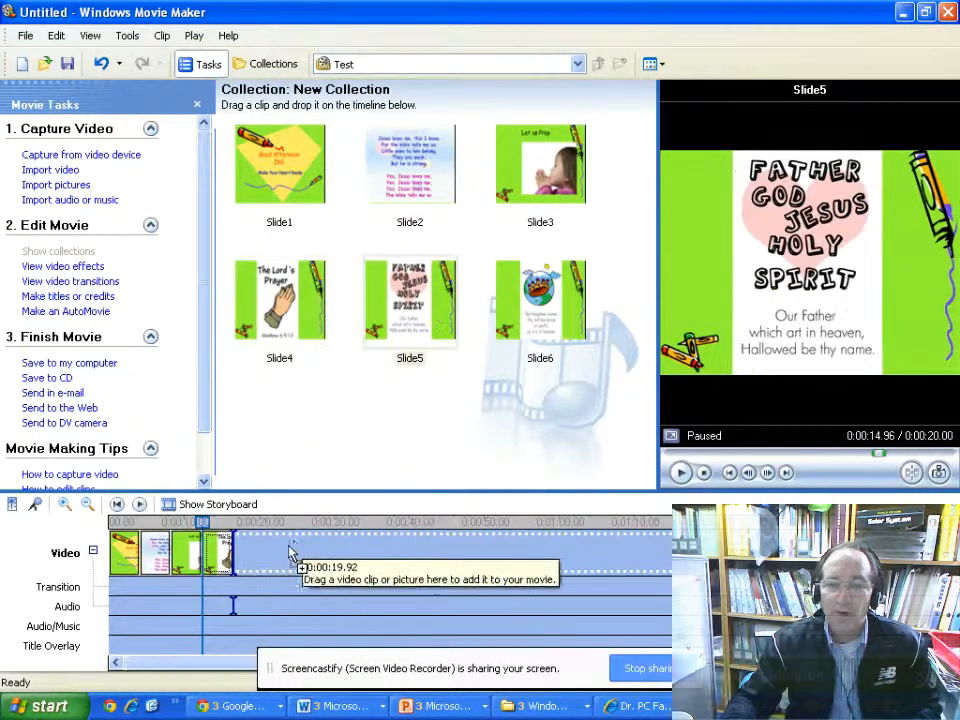
left_click_drag(430, 290, 296, 548)
mouse_move(540, 300)
left_mouse_down()
mouse_move(511, 383)
mouse_move(360, 565)
left_mouse_up()
left_click_drag(280, 555, 163, 566)
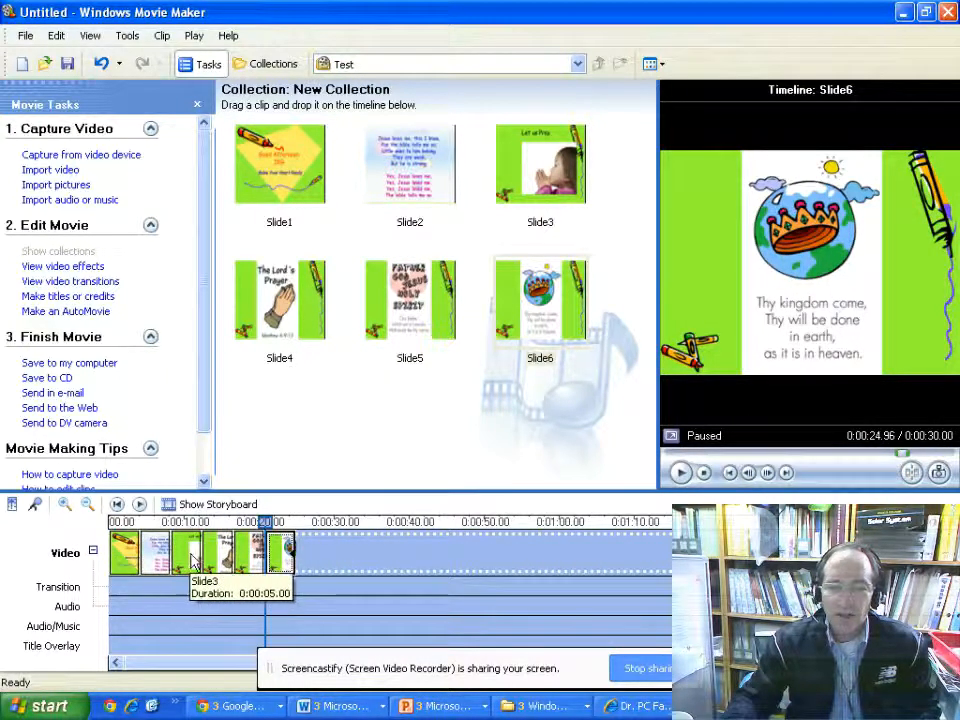
Lengthen the opening Slide1 clip by dragging its right edge
left_click(128, 548)
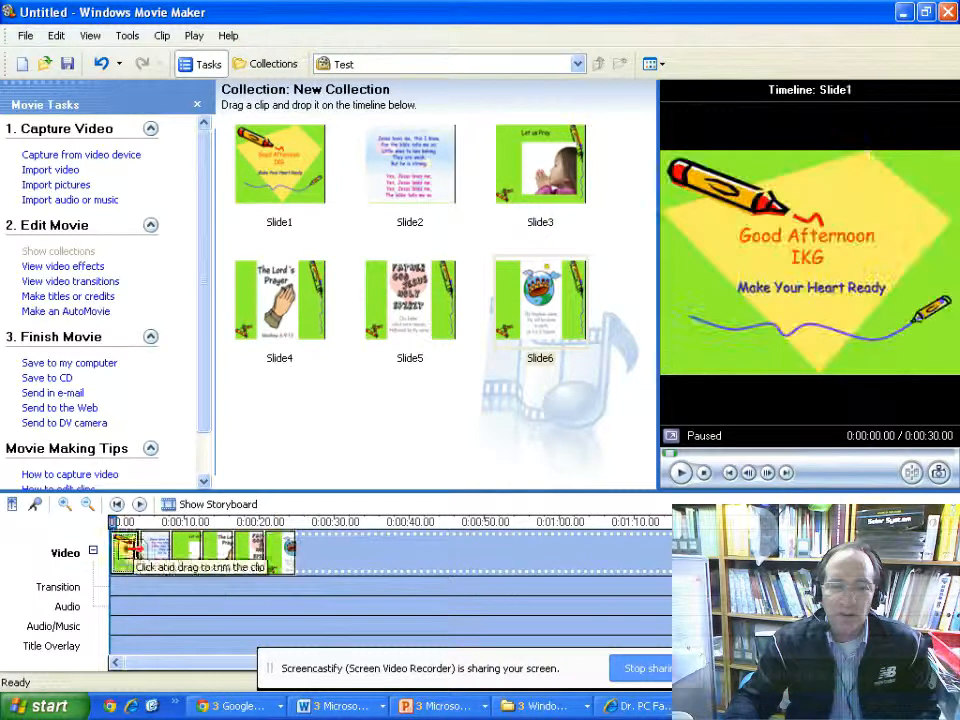
left_click_drag(133, 543, 162, 541)
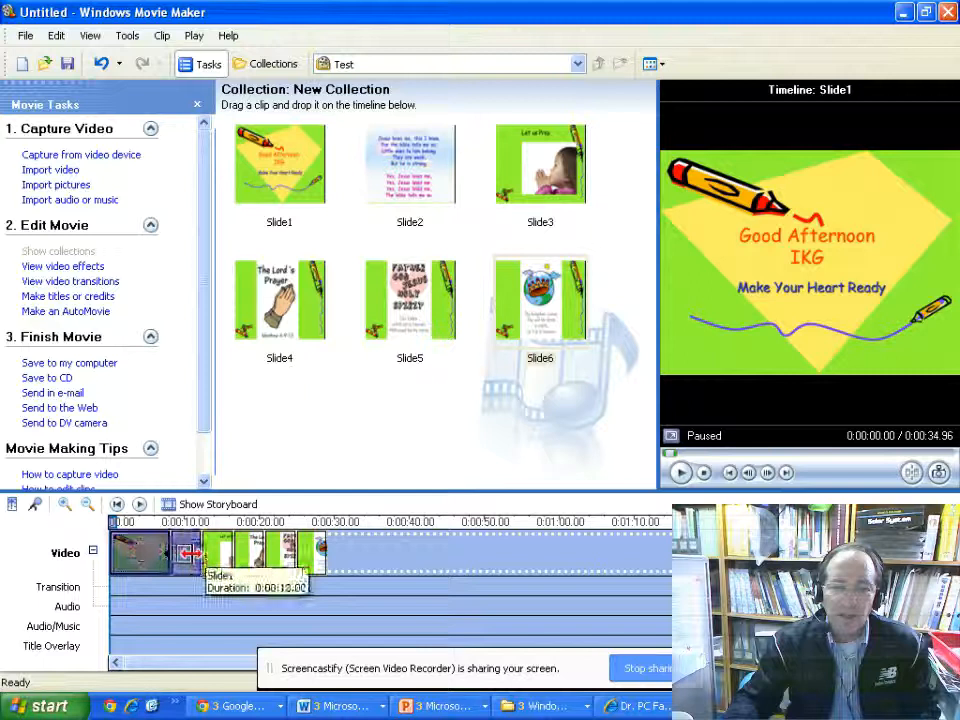
left_click_drag(168, 551, 150, 551)
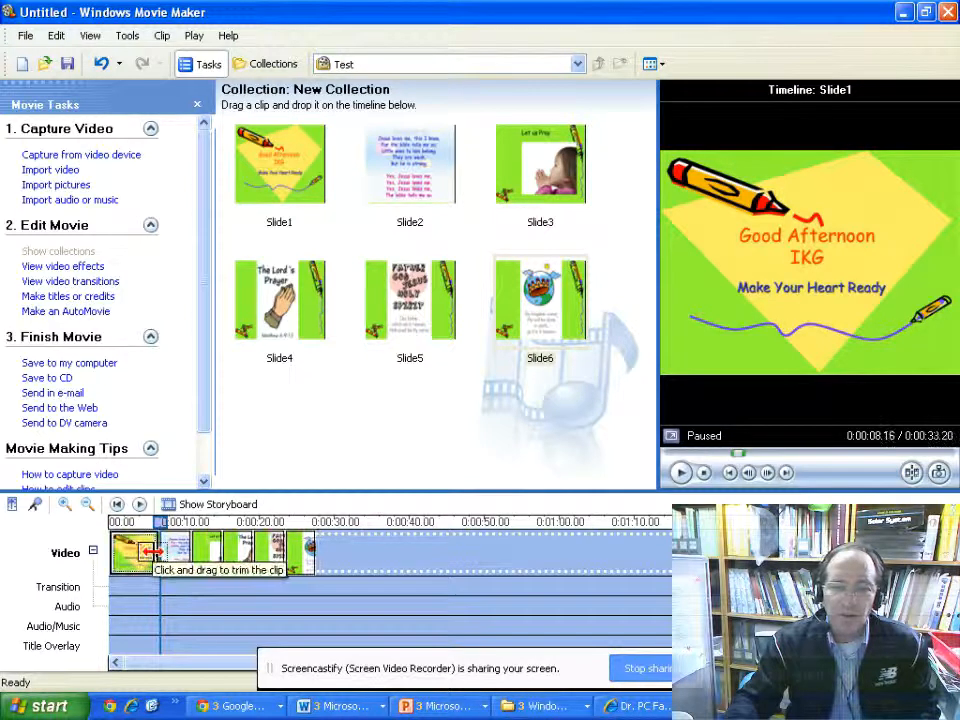
left_click_drag(150, 551, 176, 551)
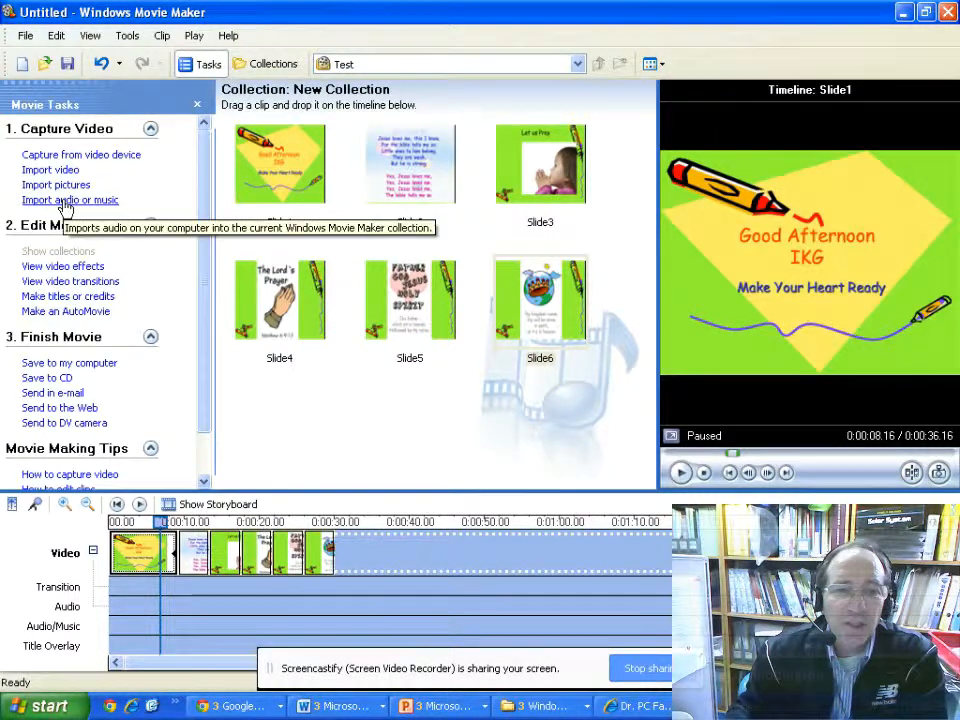
Import Beethoven's Symphony No. 9 (Scherzo) and lay it on the audio/music track under the slides
left_click(66, 202)
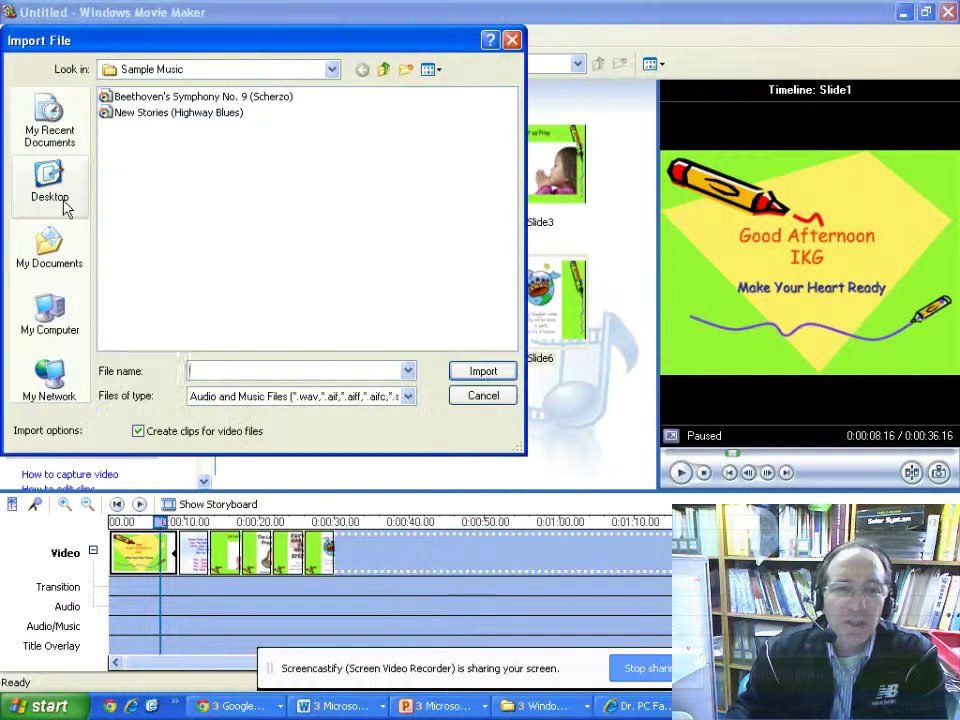
double_click(142, 97)
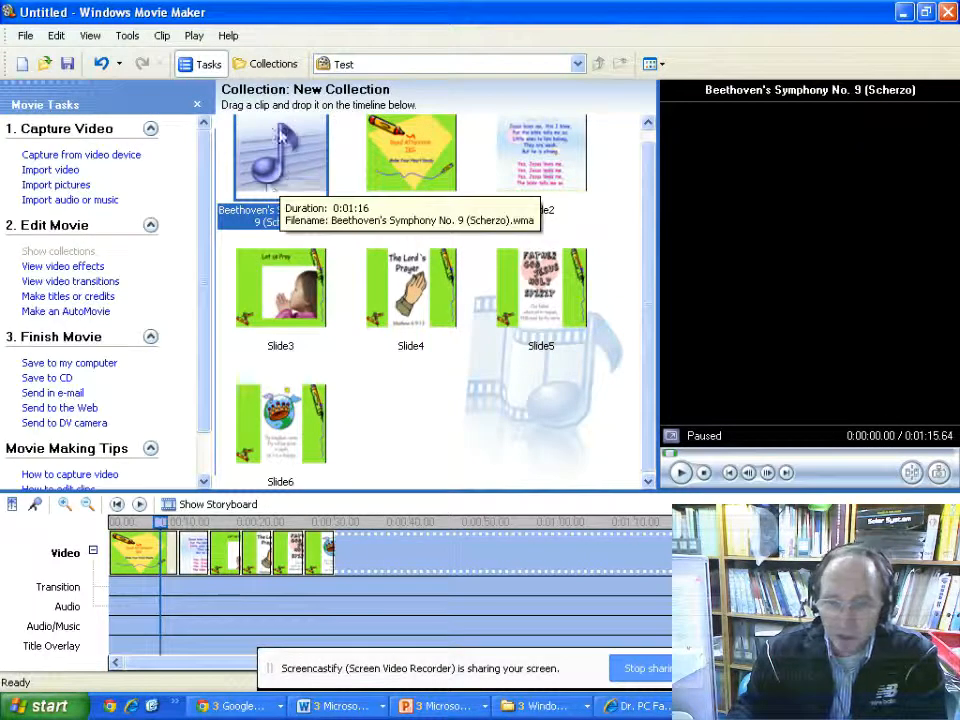
mouse_move(285, 192)
left_mouse_down()
mouse_move(290, 361)
mouse_move(146, 600)
left_mouse_up()
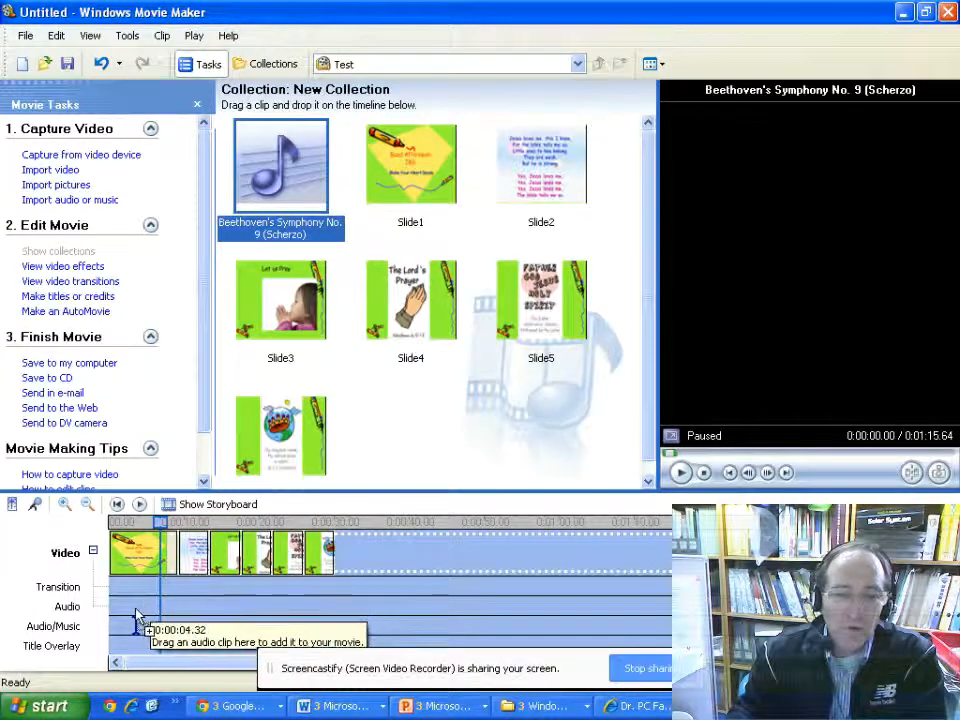
left_click_drag(146, 600, 137, 620)
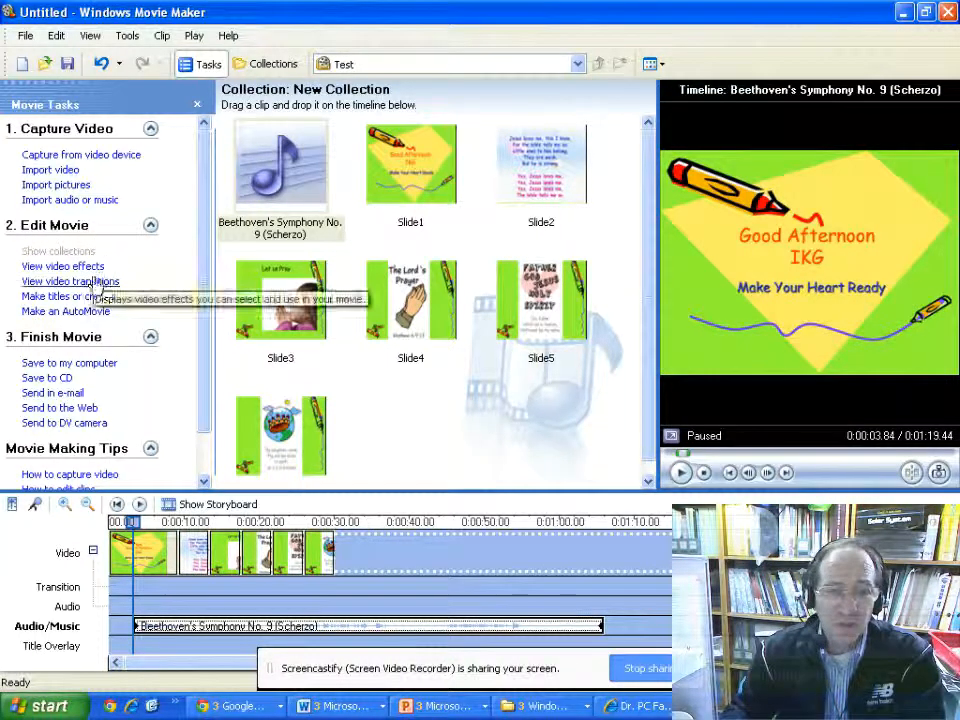
Add Bars, Bow Tie Horizontal, Bow Tie Vertical and a diagonal transition between the first five slides
left_click(95, 281)
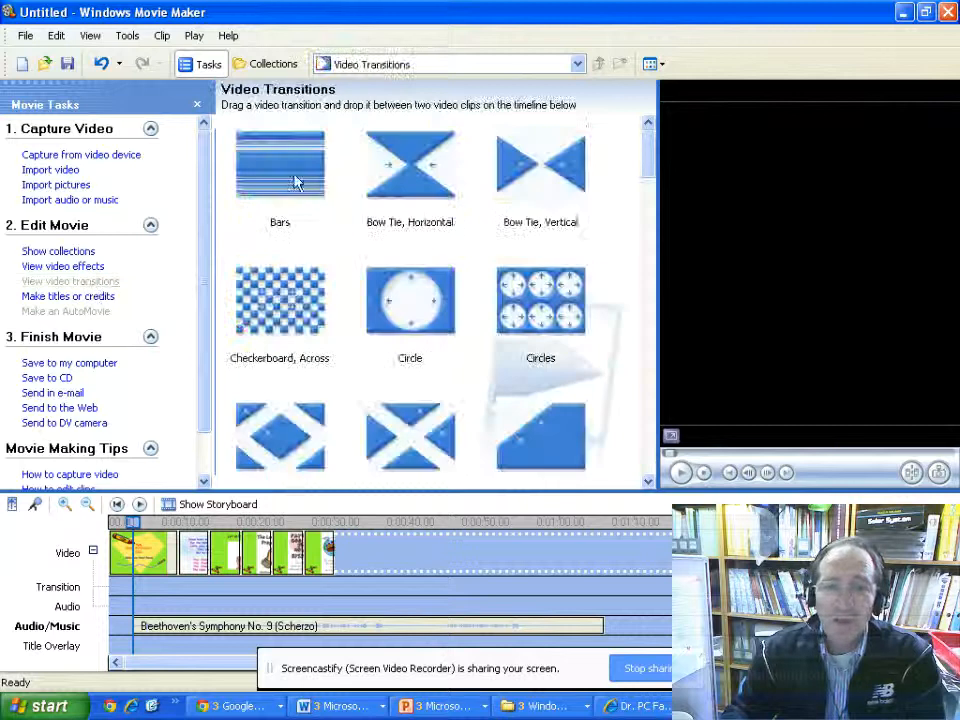
left_click_drag(285, 165, 180, 555)
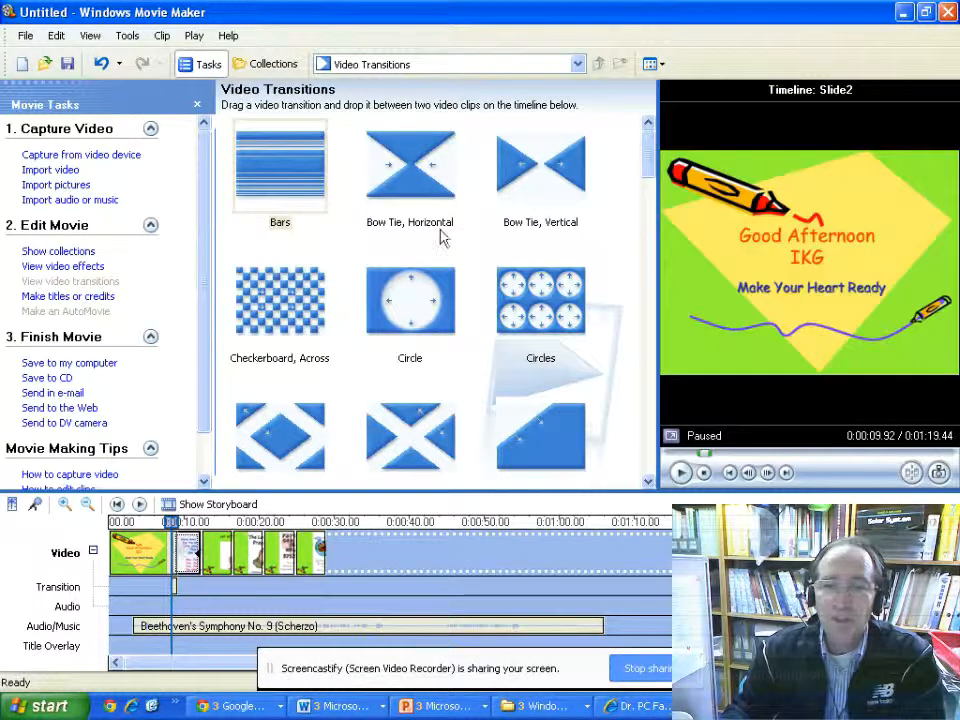
mouse_move(437, 199)
left_mouse_down()
mouse_move(412, 190)
mouse_move(200, 555)
left_mouse_up()
mouse_move(542, 180)
left_mouse_down()
mouse_move(225, 555)
mouse_move(230, 562)
left_mouse_up()
left_click_drag(410, 435, 270, 548)
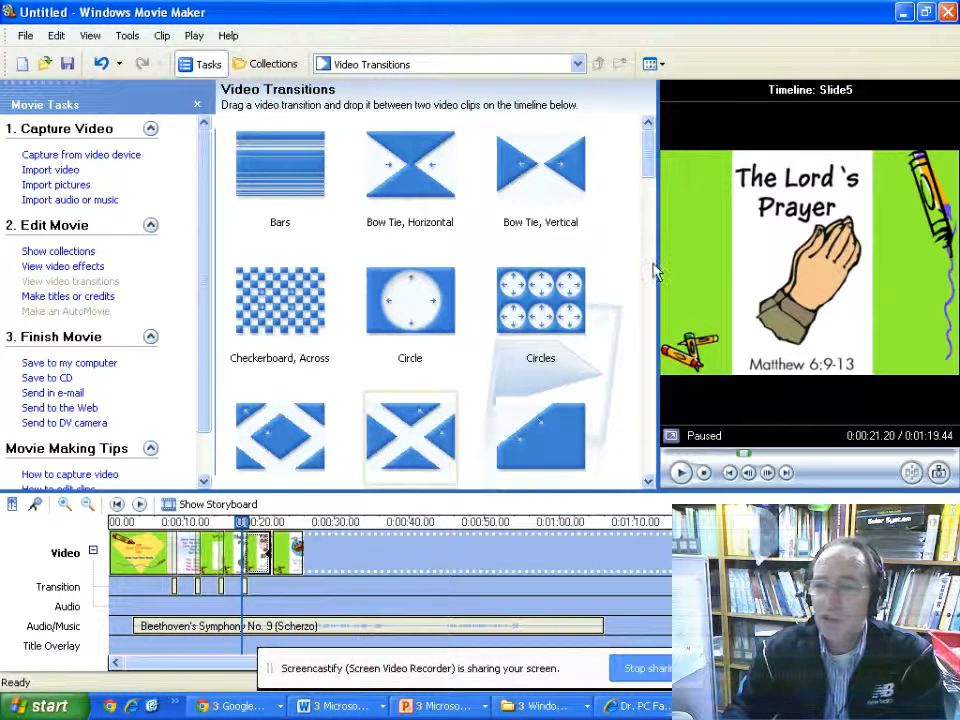
Enlarge the preview, play and pause the movie, then rewind to the beginning
left_click_drag(656, 255, 361, 294)
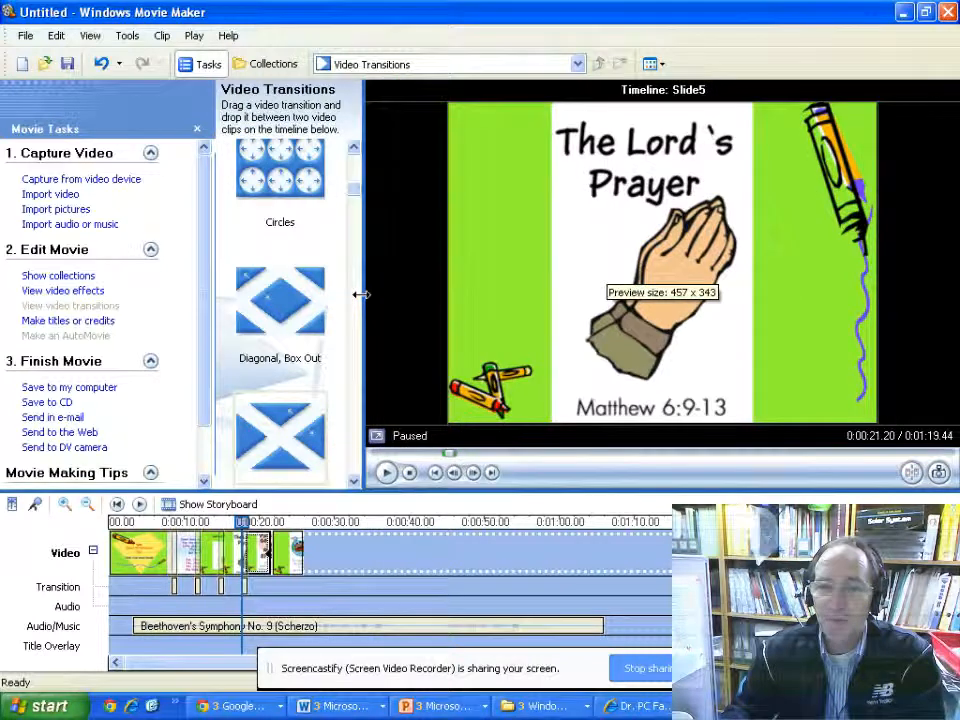
left_click(386, 474)
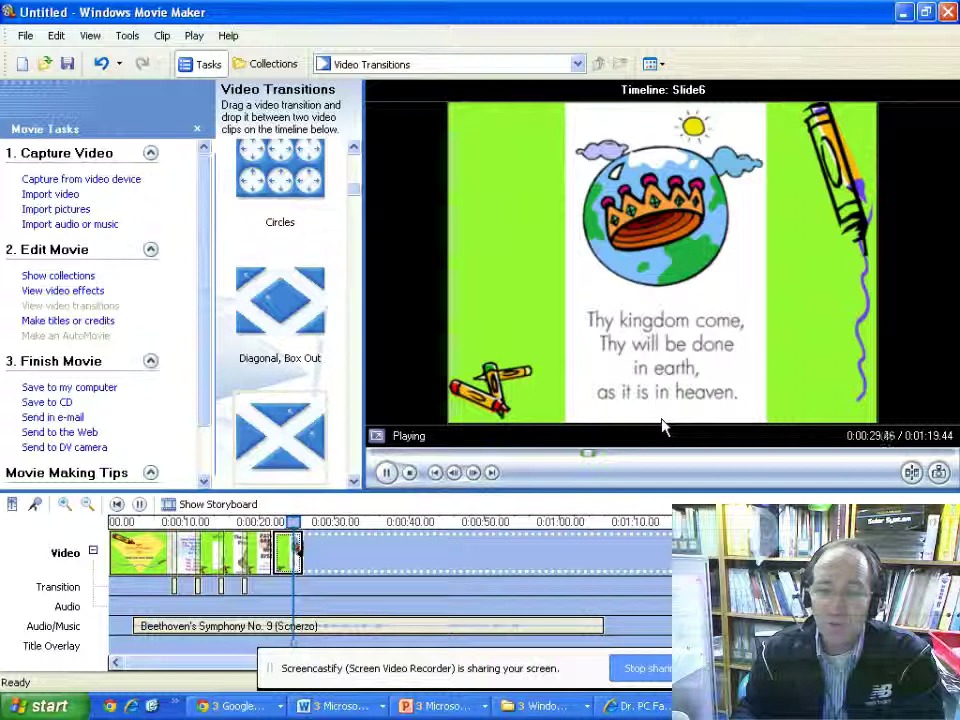
left_click(384, 474)
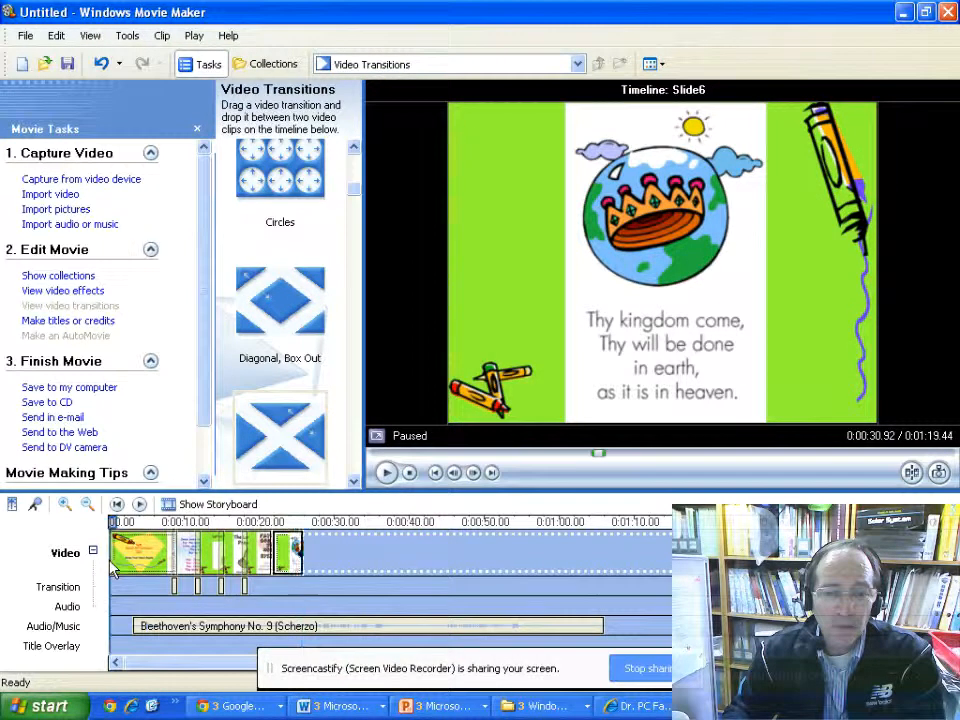
left_click(117, 504)
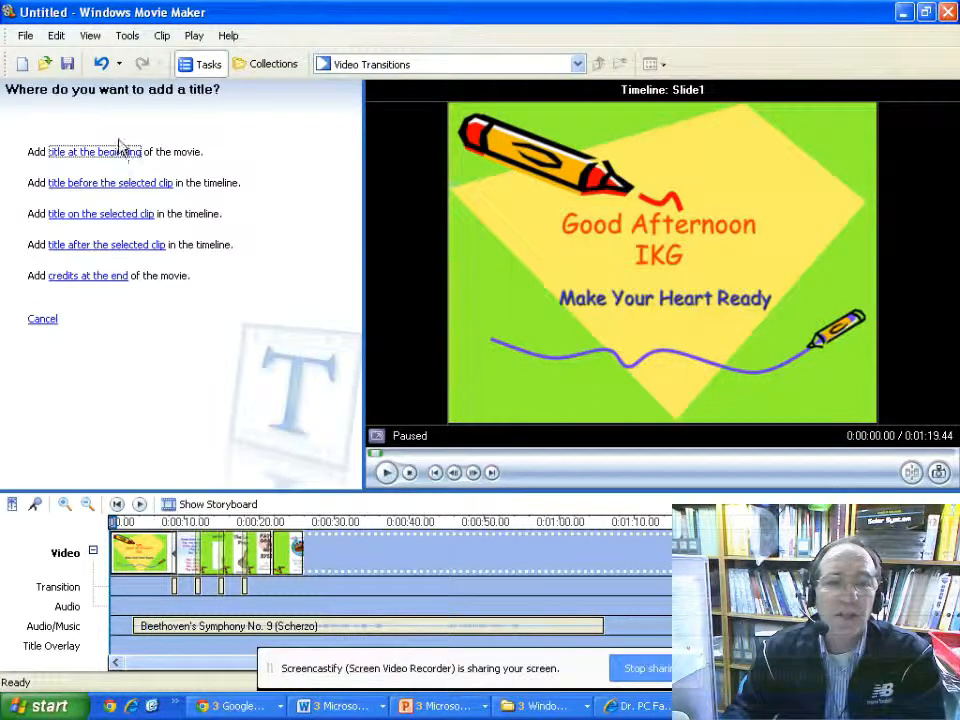
Add the title 'My First Movie' at the beginning of the movie
left_click(111, 152)
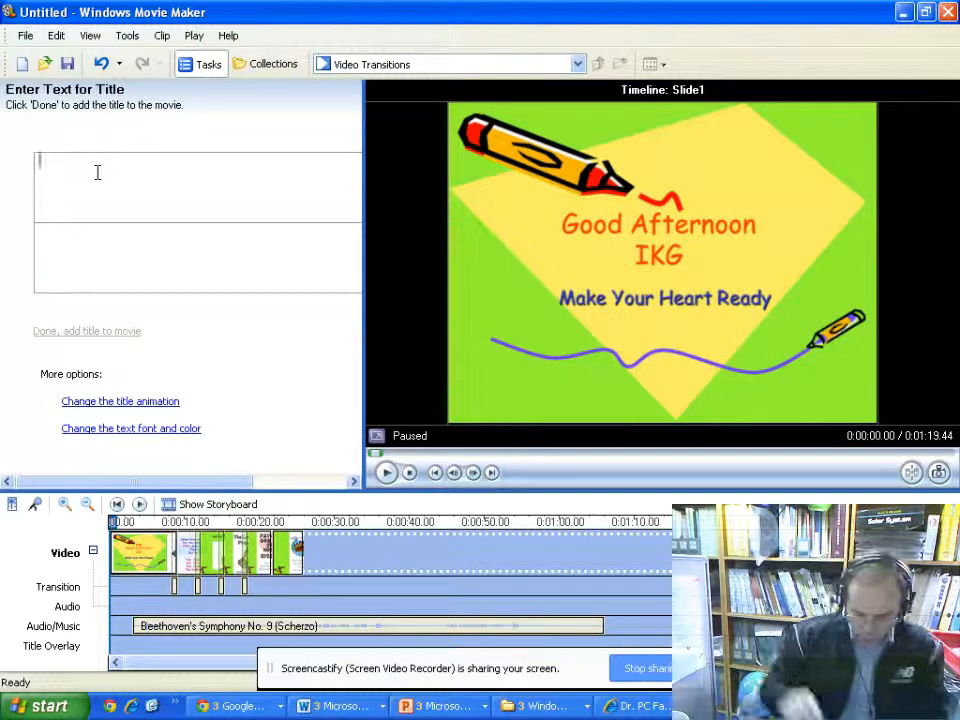
type("My F")
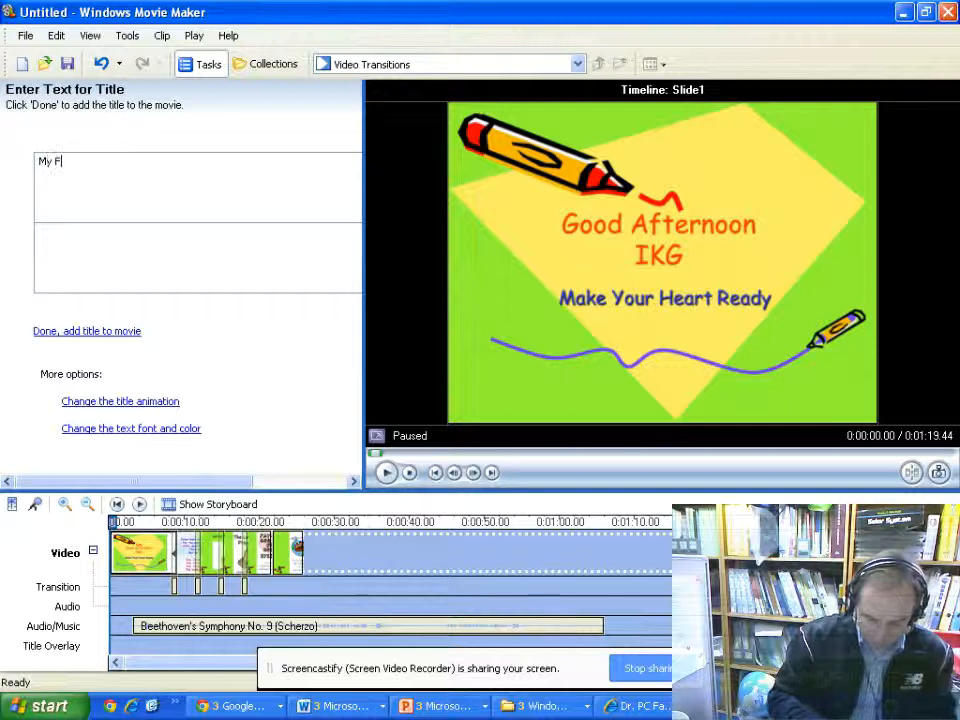
type("irst Mov")
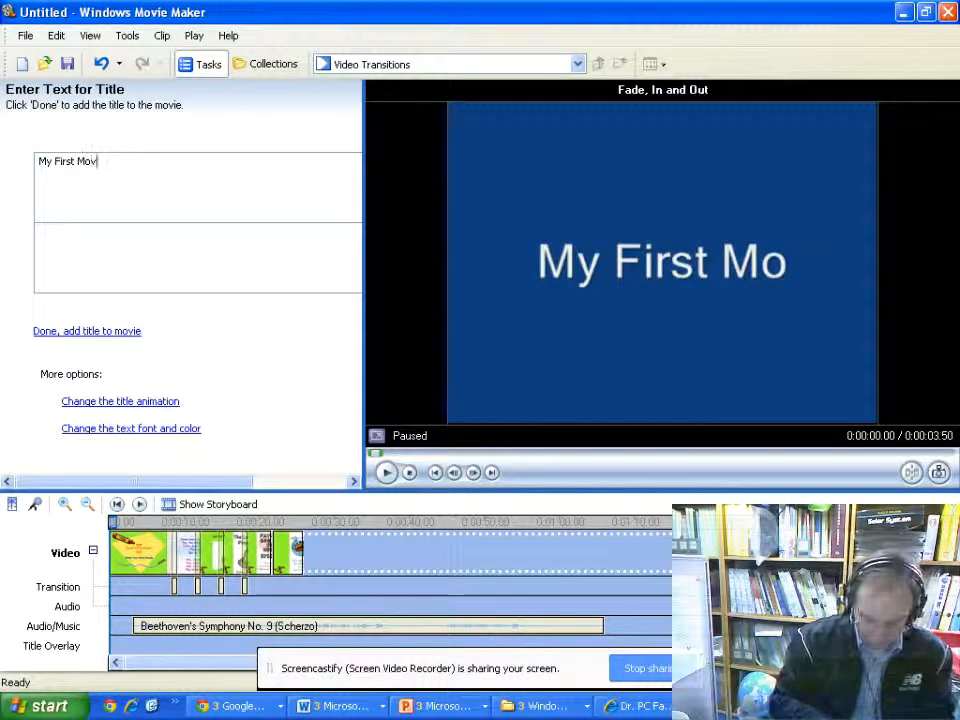
type("ie")
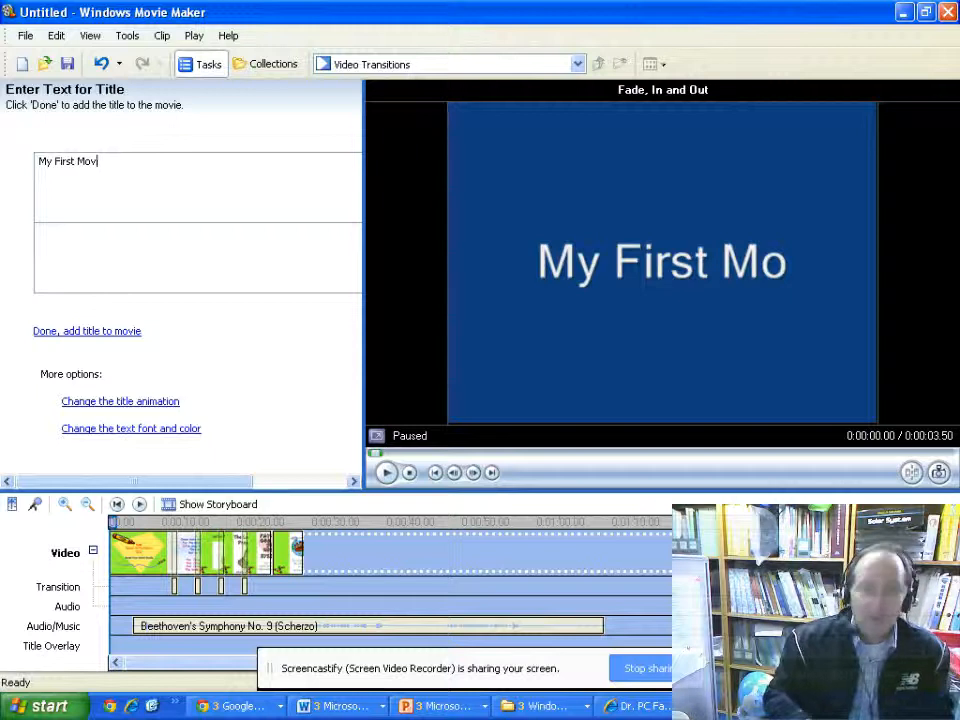
type("ie")
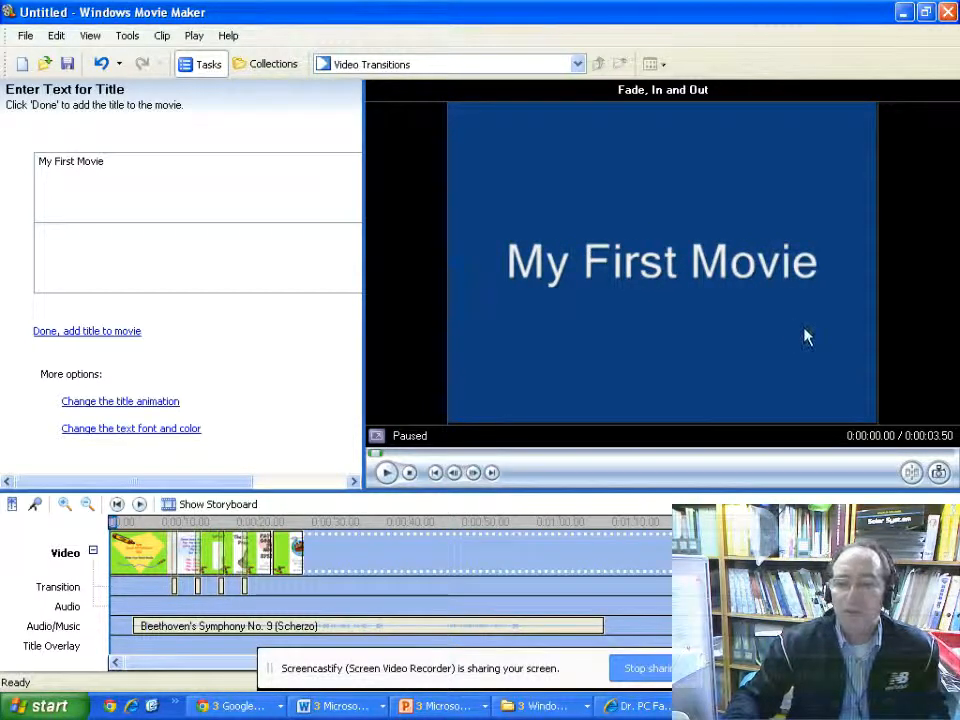
left_click(90, 332)
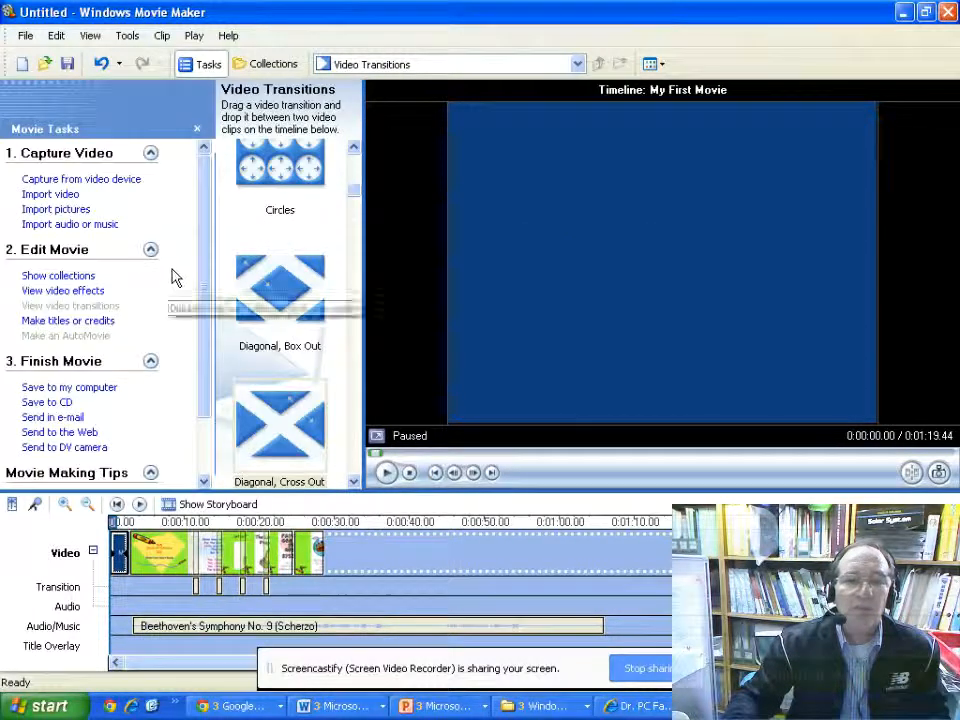
Create end credits reading 'The End' with Mr. Hesketh credited for Audio and Video
left_click(98, 322)
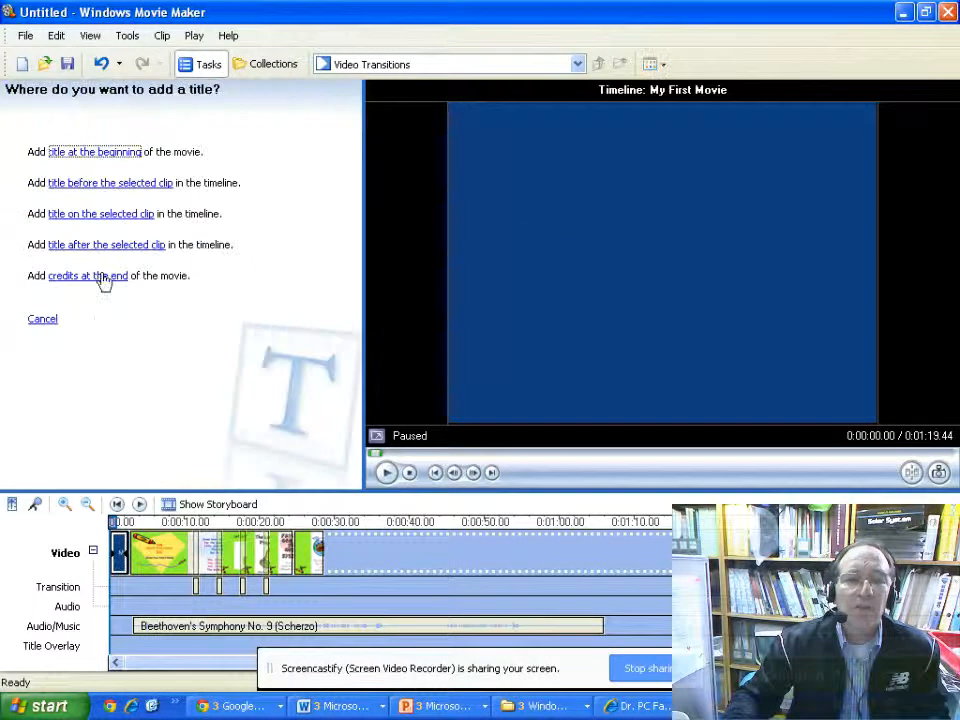
left_click(100, 281)
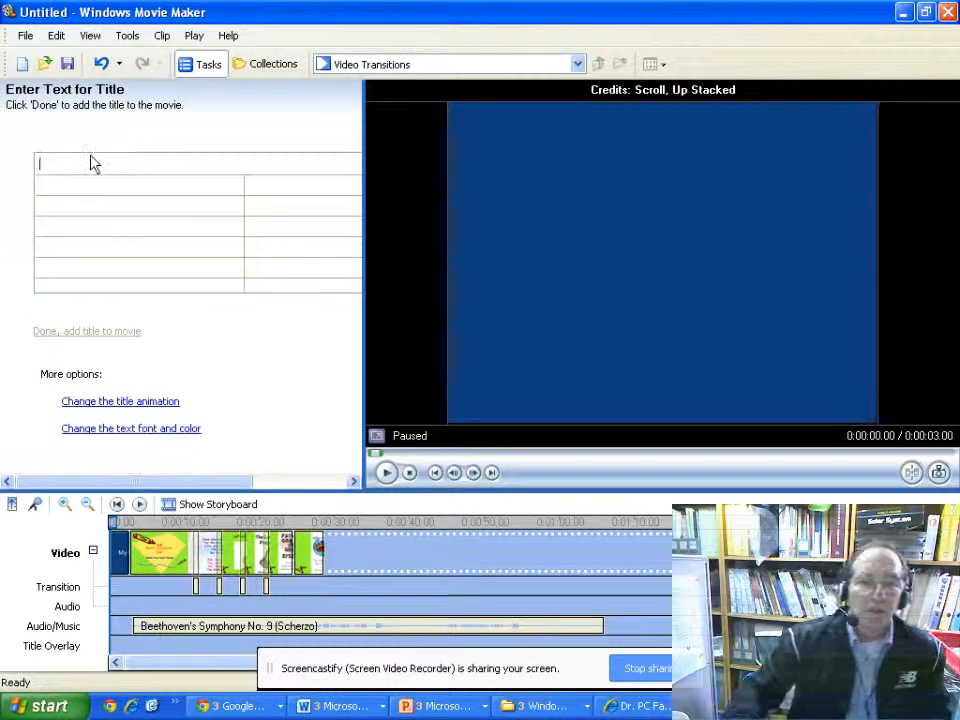
type("The E")
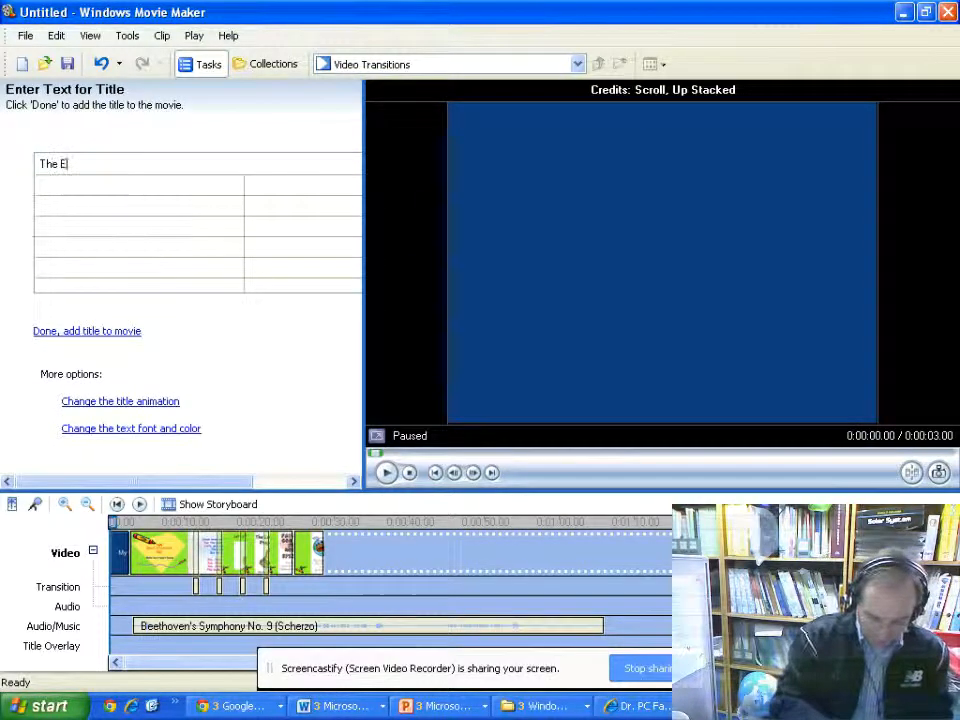
type("nd")
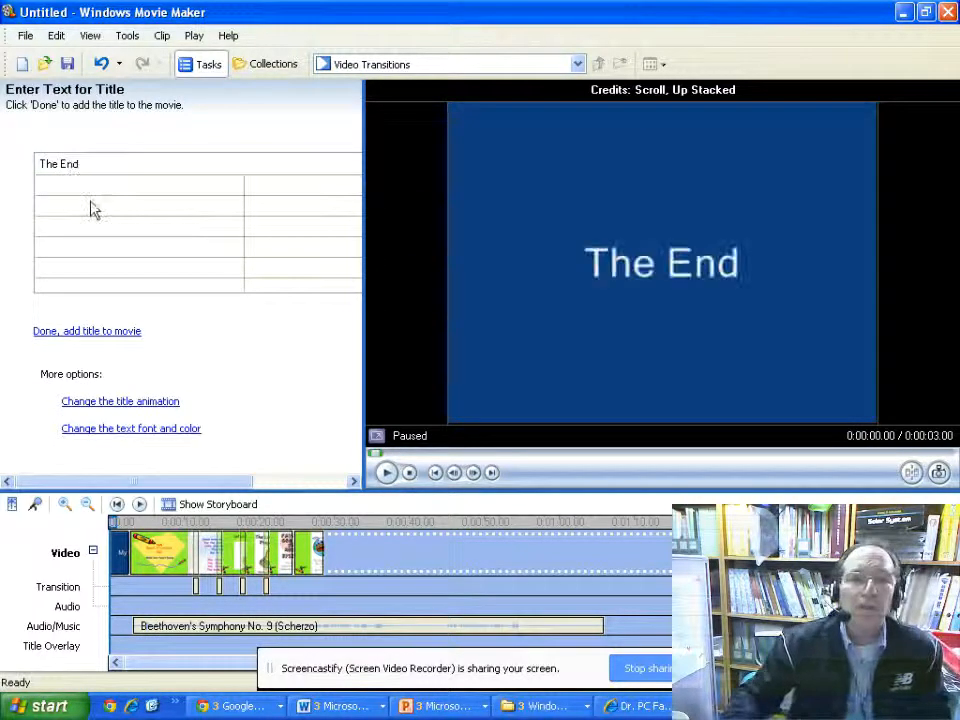
left_click(72, 186)
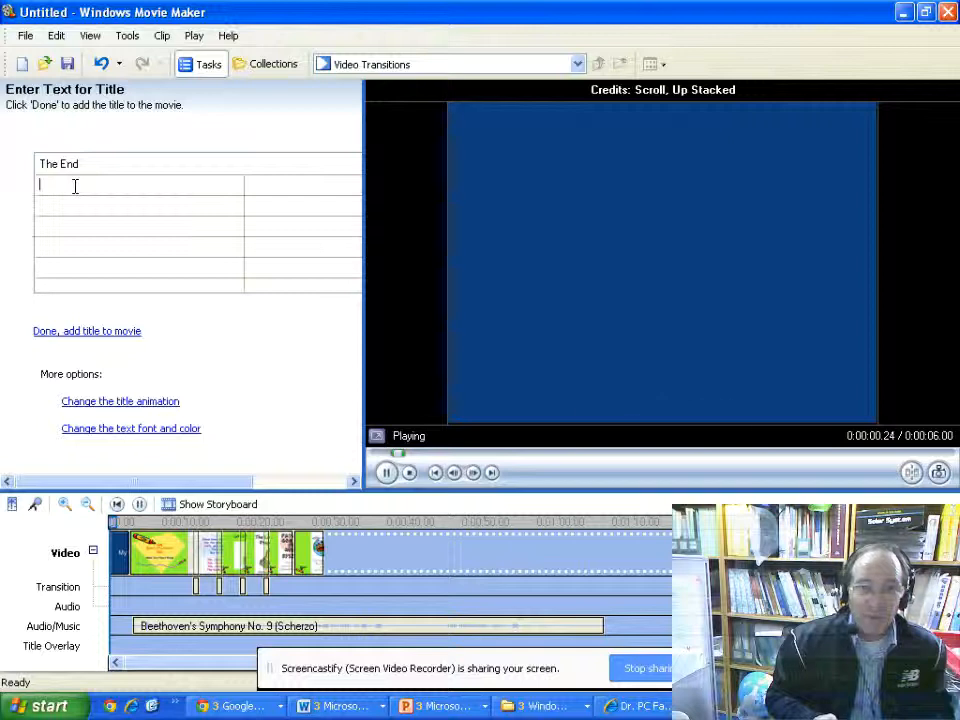
type("Audio")
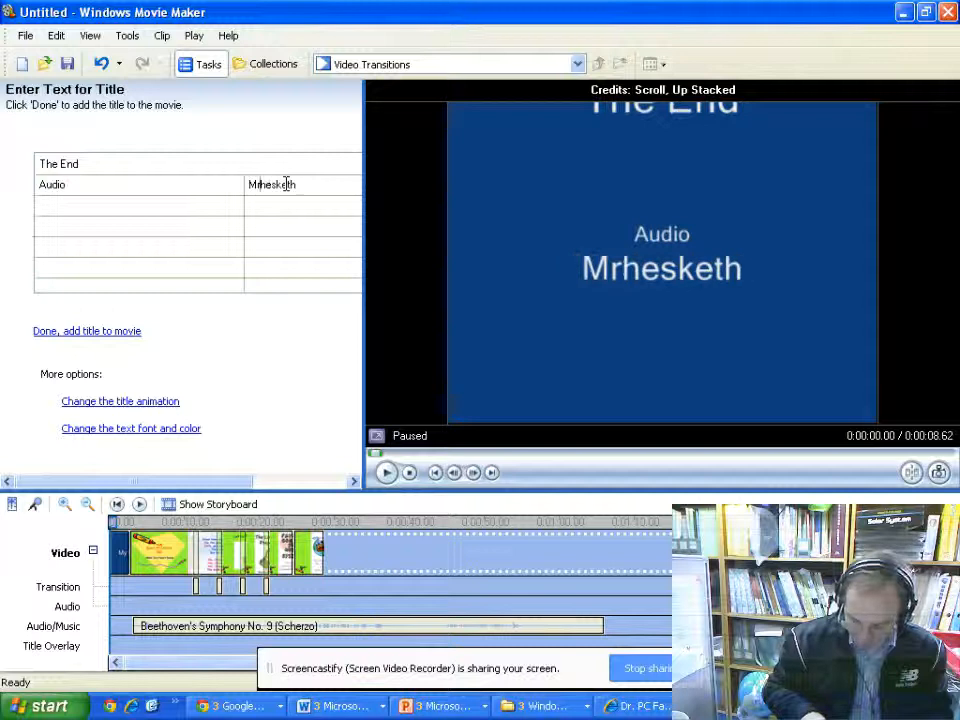
left_click(124, 205)
type("Video")
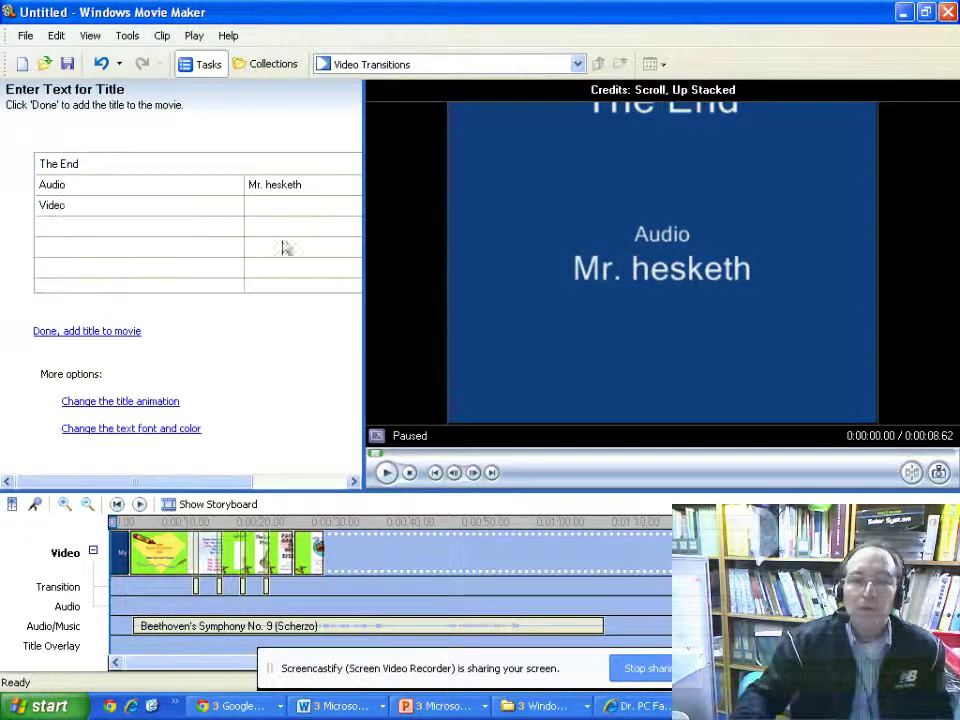
left_click(272, 205)
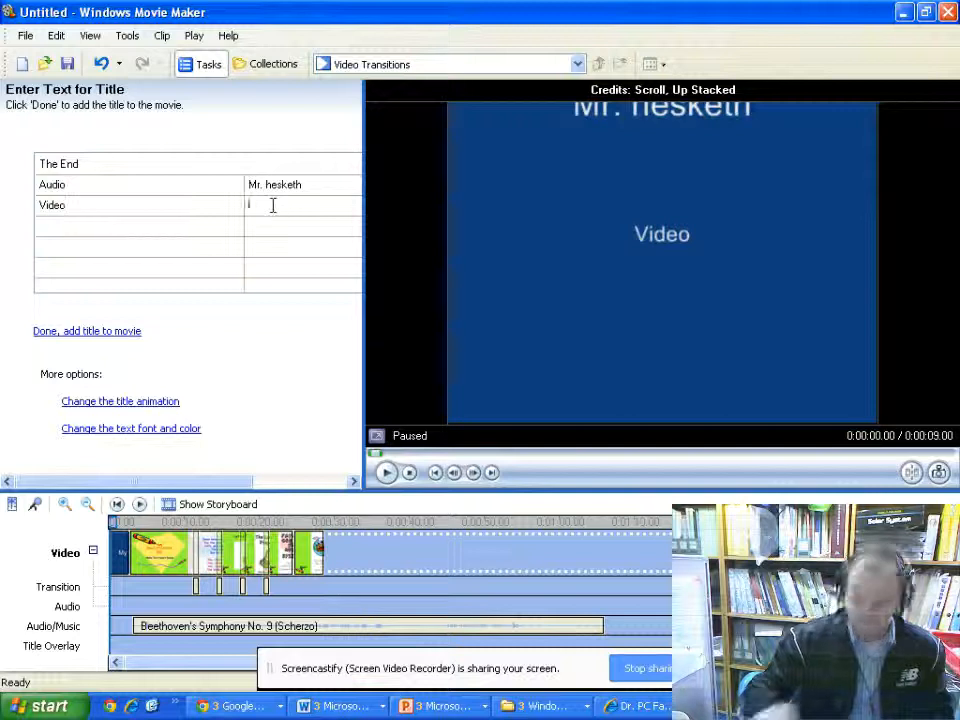
type("Mr. Hesklet")
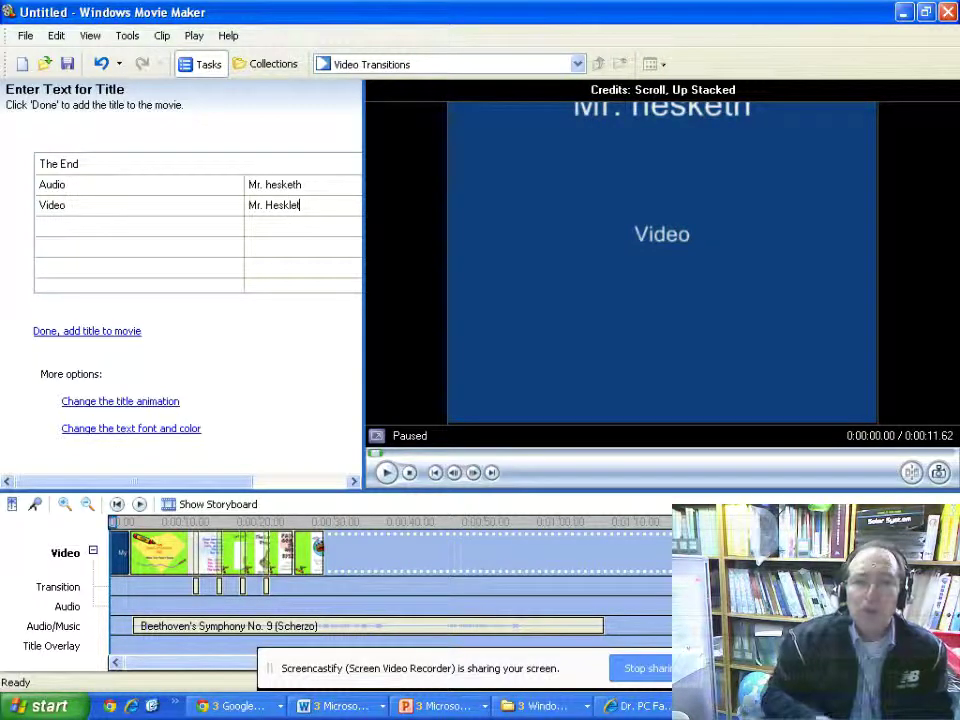
Correct the spelling and capitalization of Mr. Hesketh's name in both credit rows
key("BackSpace")
key("BackSpace")
key("BackSpace")
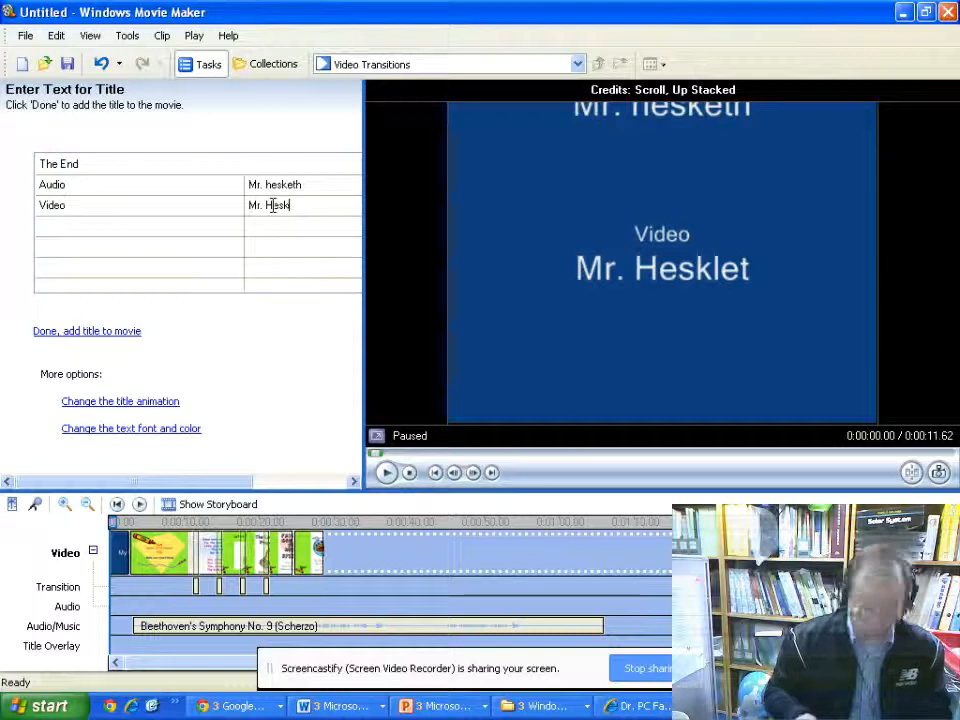
type("eth")
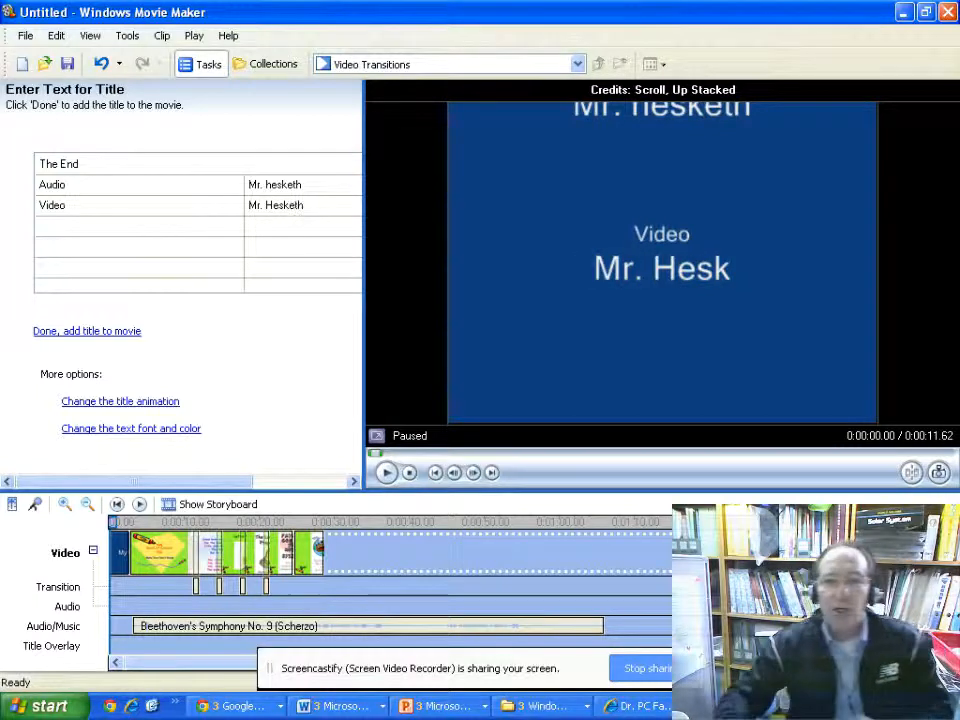
left_click(267, 184)
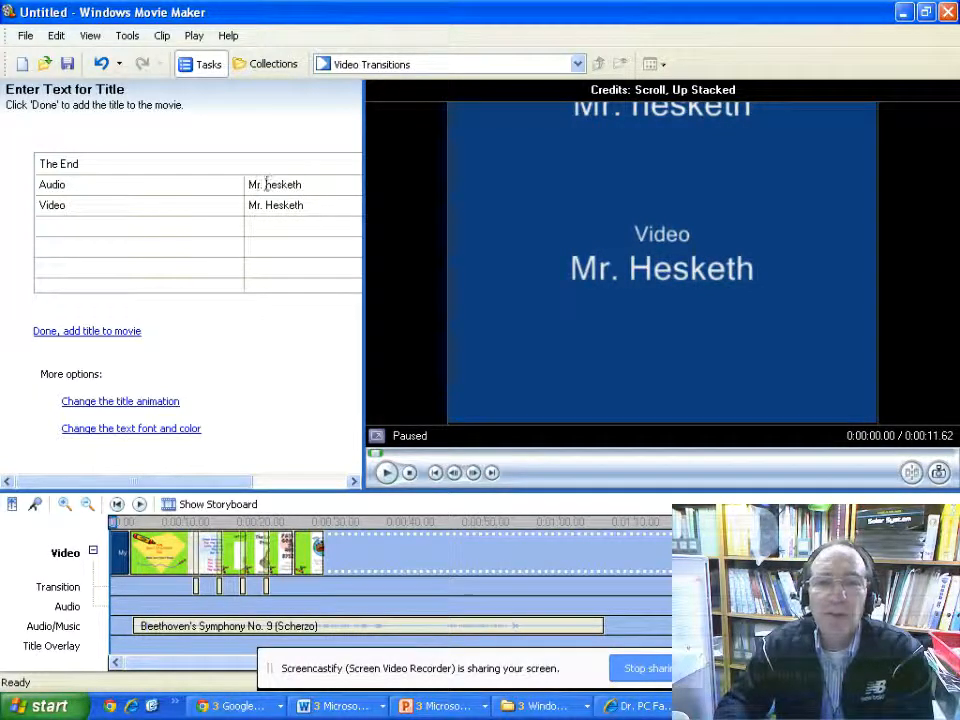
key("Delete")
type("H")
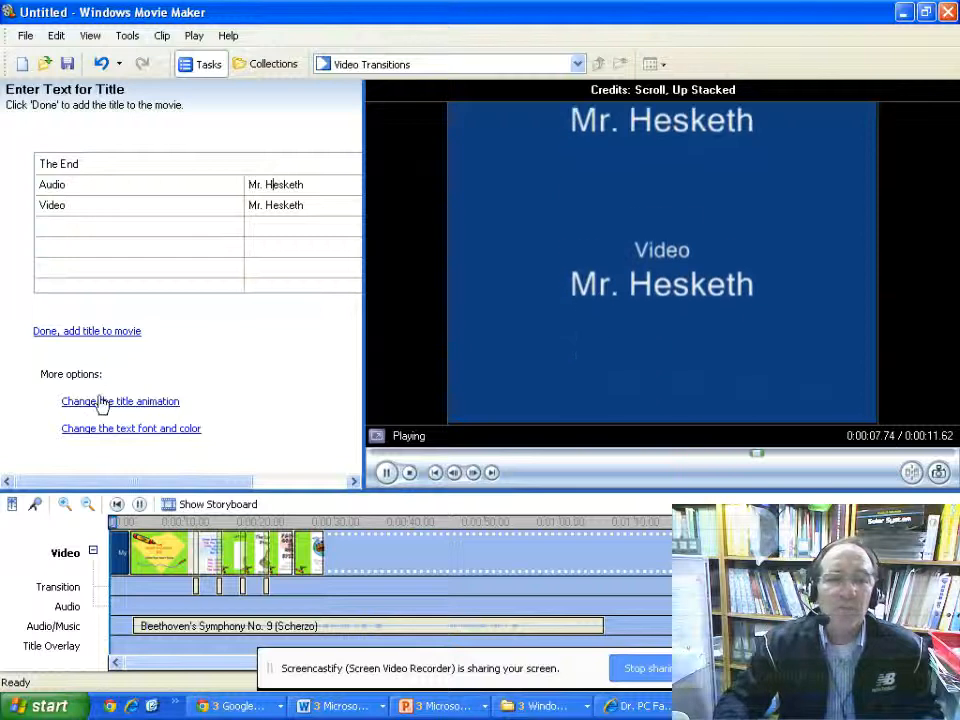
Add 'The End' credits to the timeline and choose Send to the Web under Finish Movie
left_click(99, 332)
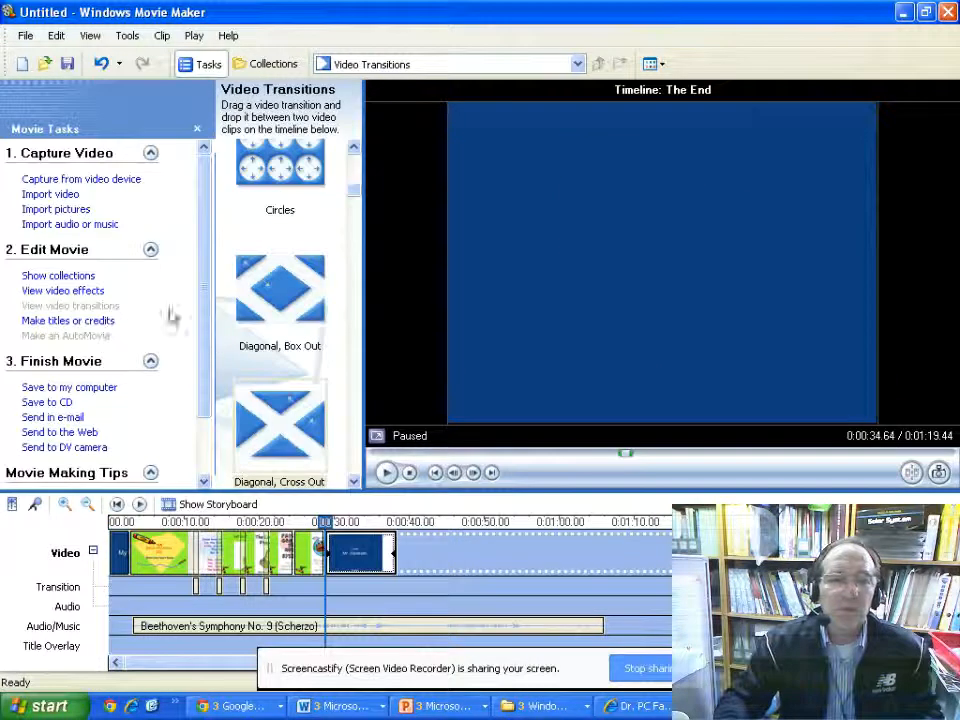
left_click_drag(205, 342, 204, 380)
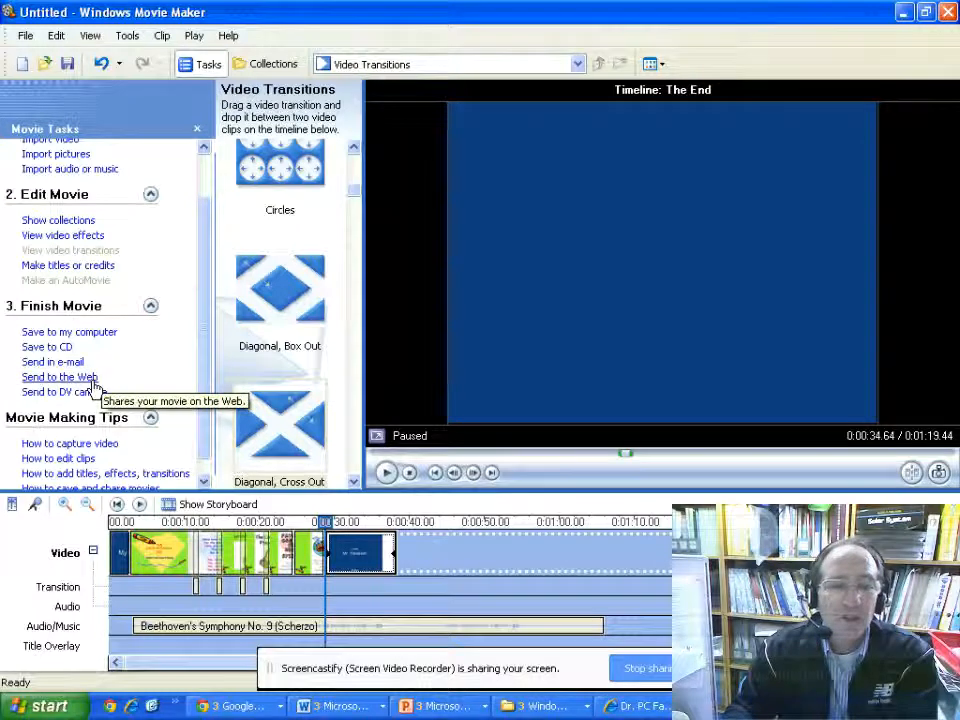
left_click(88, 378)
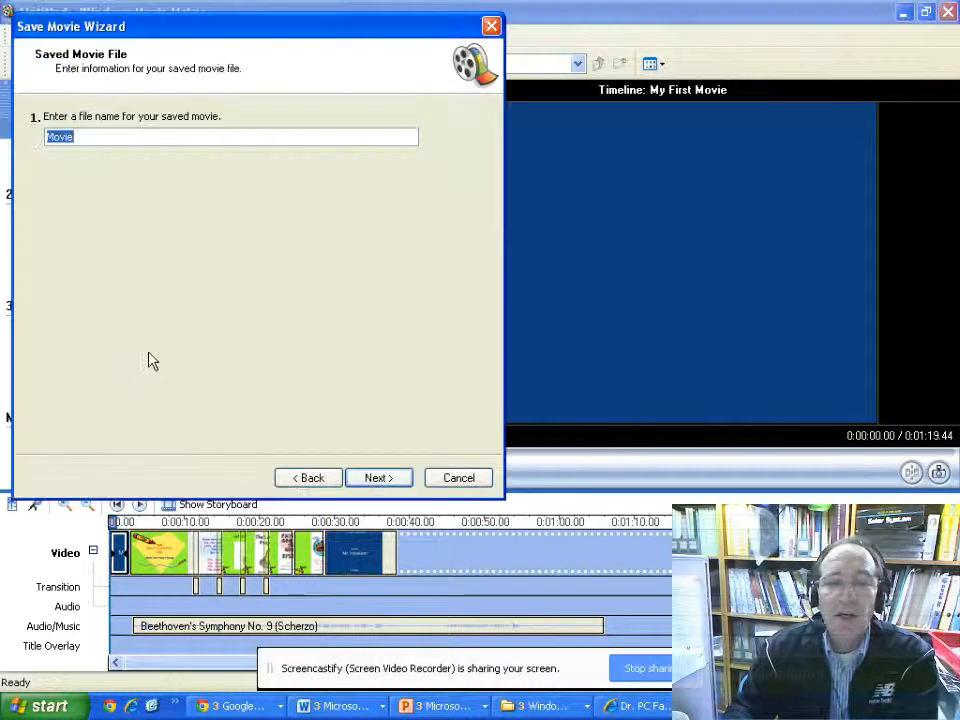
Publish the movie at DSL/cable modem quality, then finish the wizard after the upload fails
left_click(375, 480)
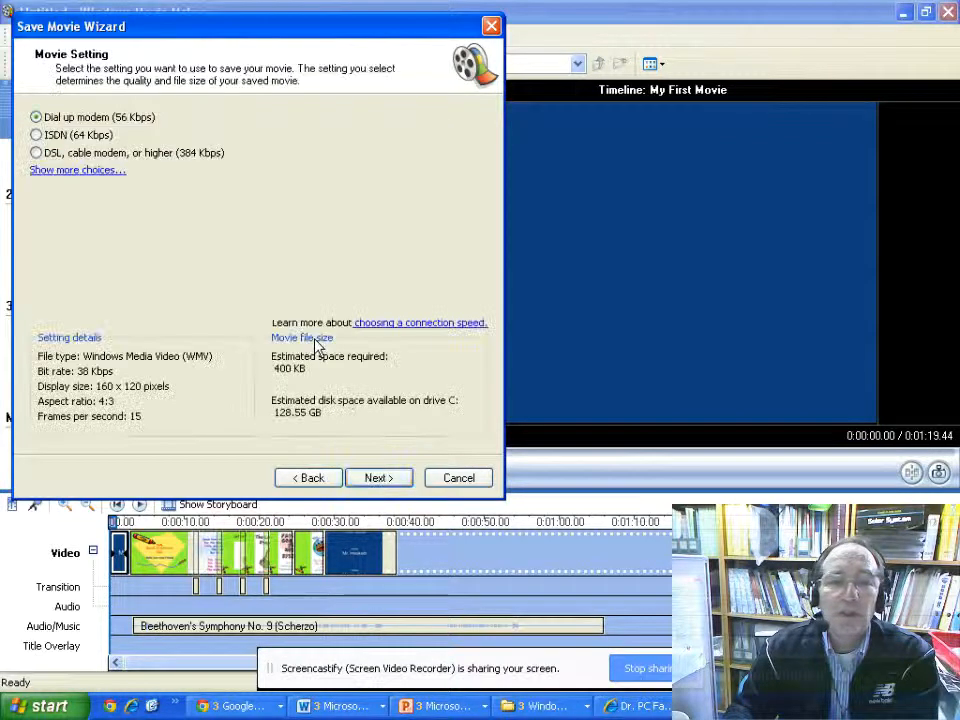
left_click(36, 153)
left_click(375, 478)
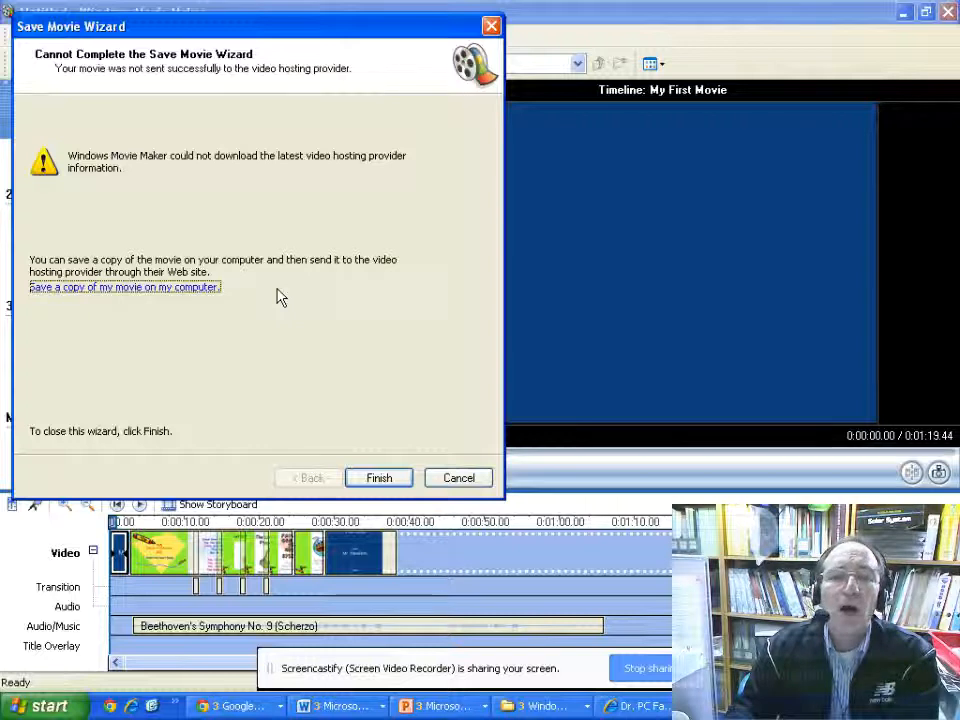
left_click(380, 478)
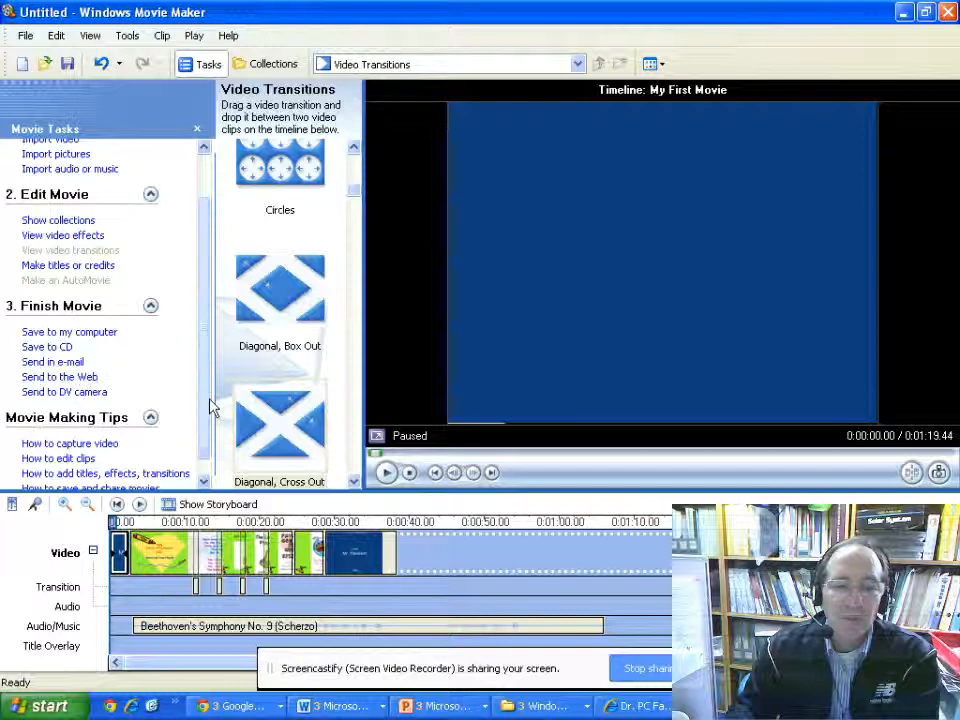
left_click_drag(210, 407, 207, 425)
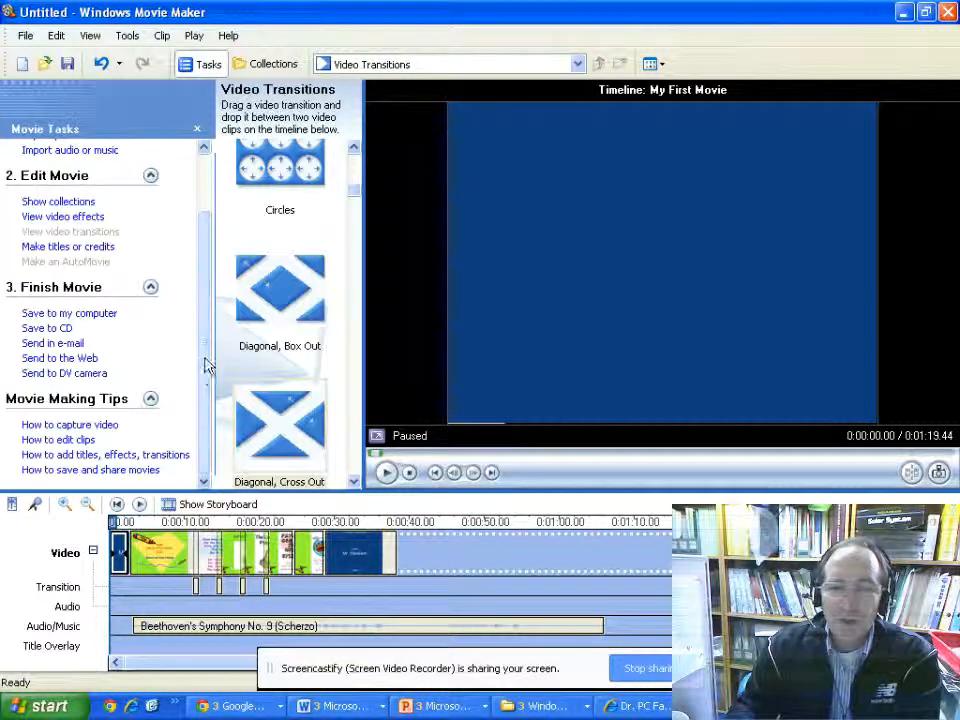
left_click_drag(200, 374, 204, 283)
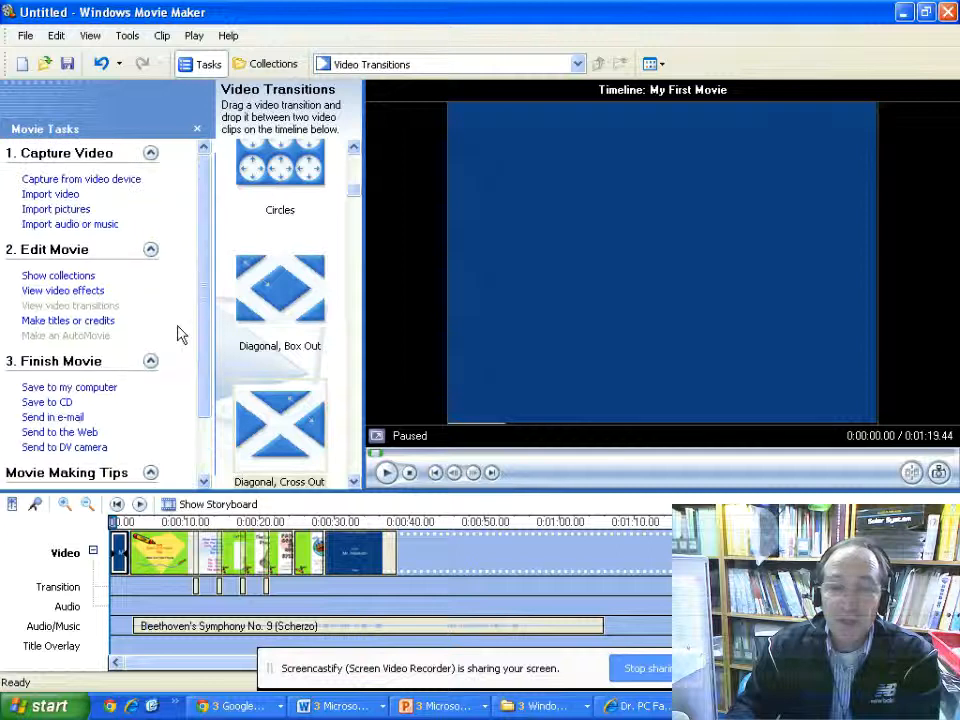